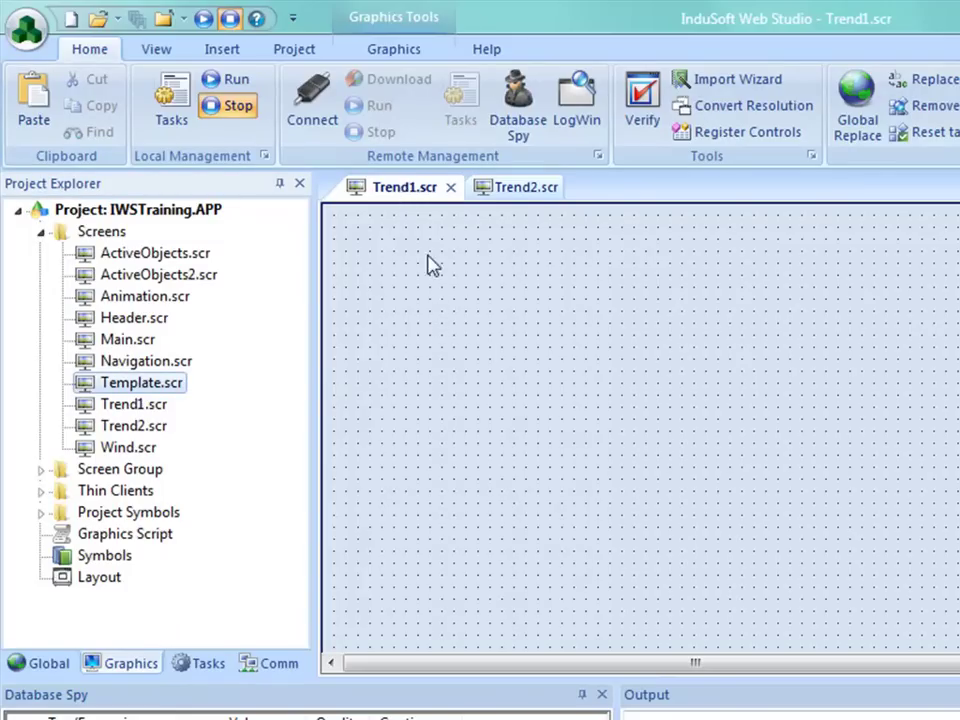
Close the Trend2.scr screen tab so only the blank Trend1.scr remains.
left_click(515, 187)
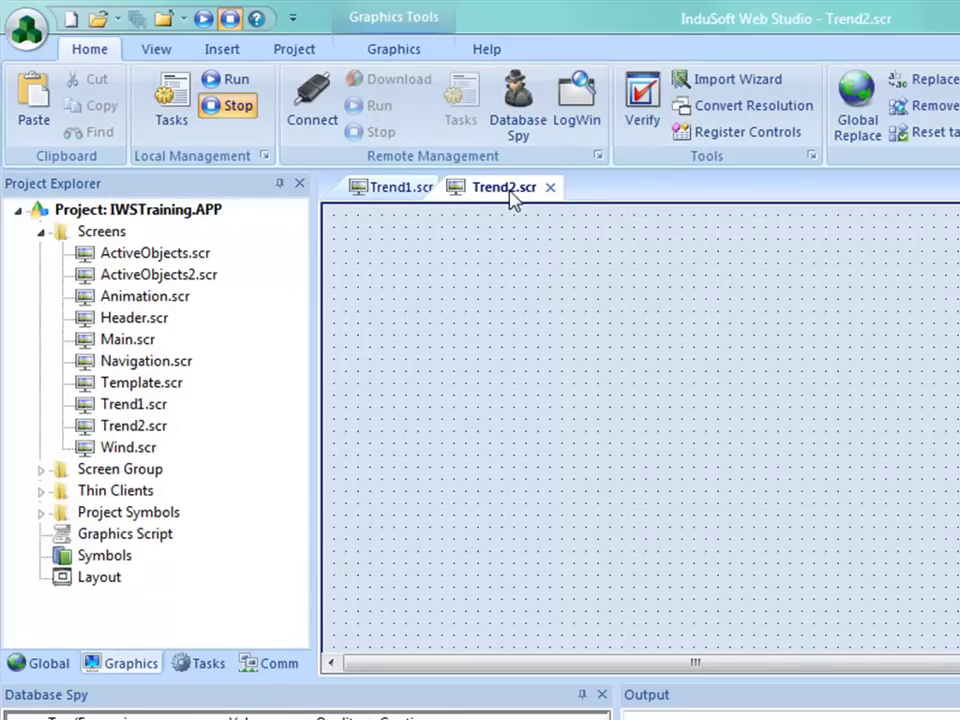
left_click(551, 189)
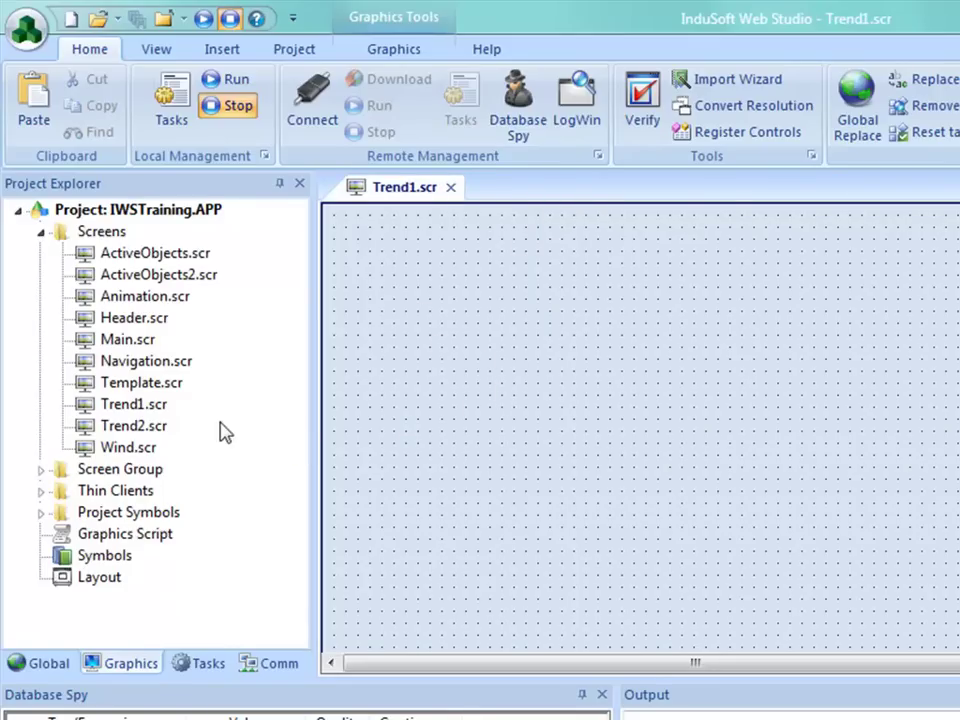
double_click(138, 364)
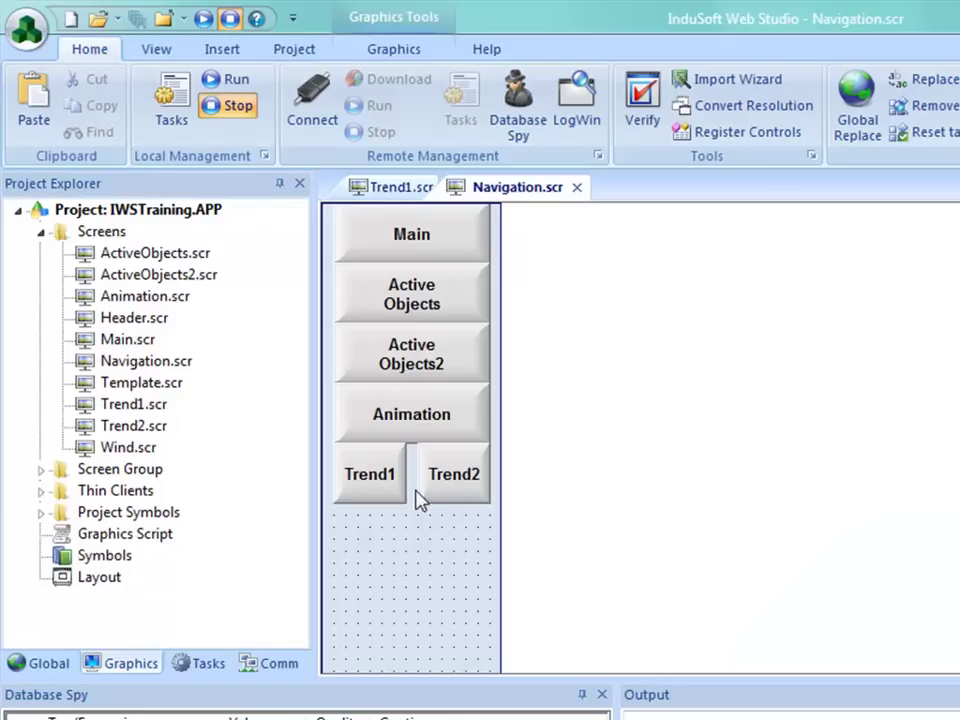
left_click(410, 418)
left_click(379, 480)
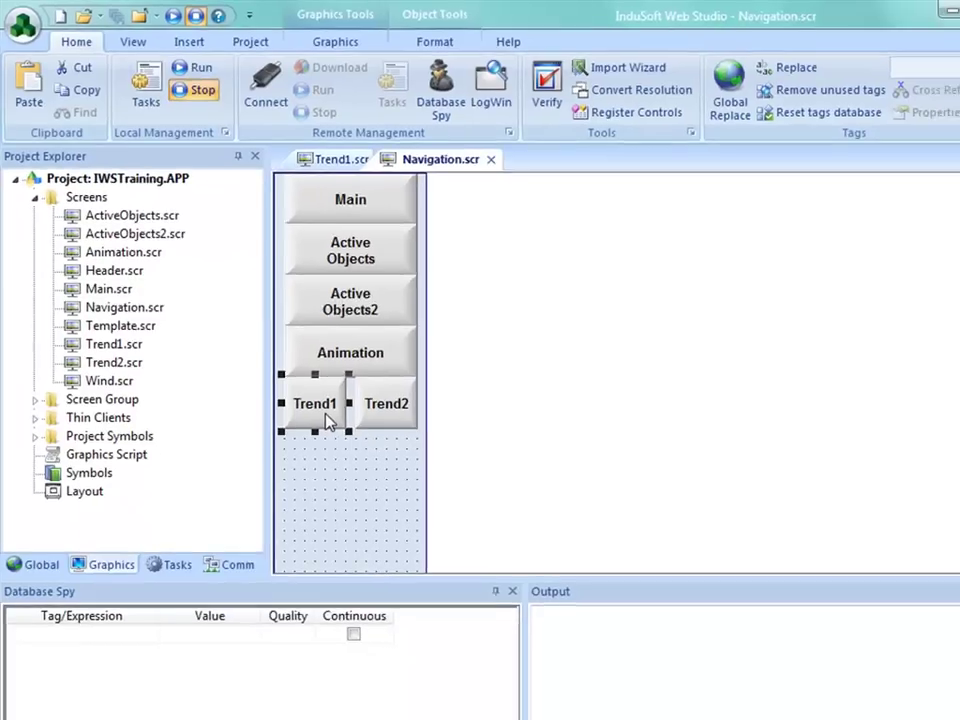
double_click(392, 494)
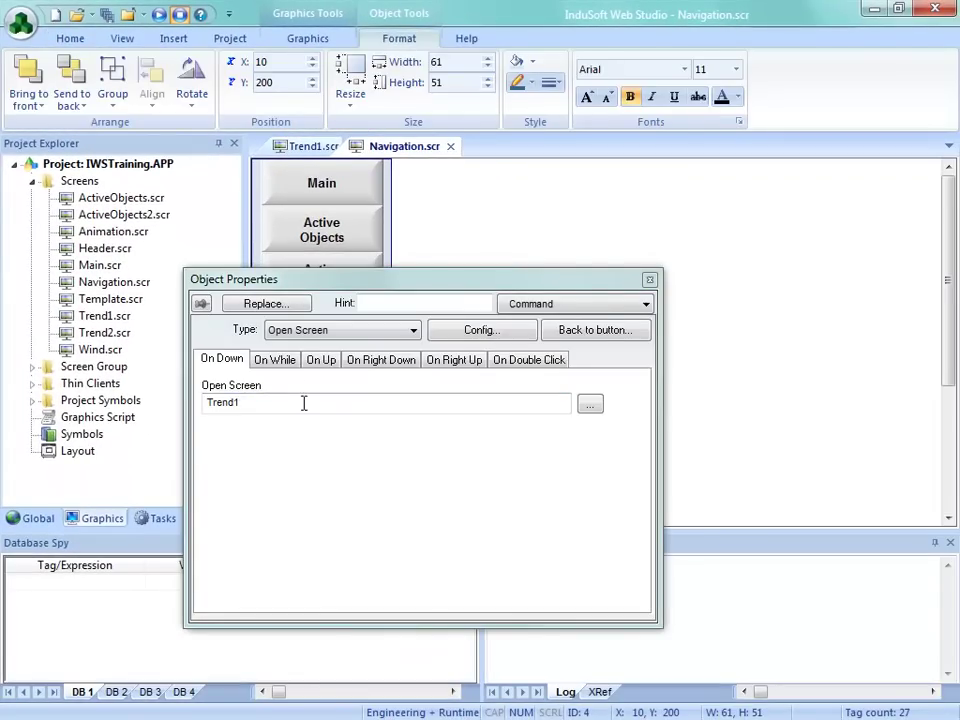
left_click(649, 279)
left_click(369, 392)
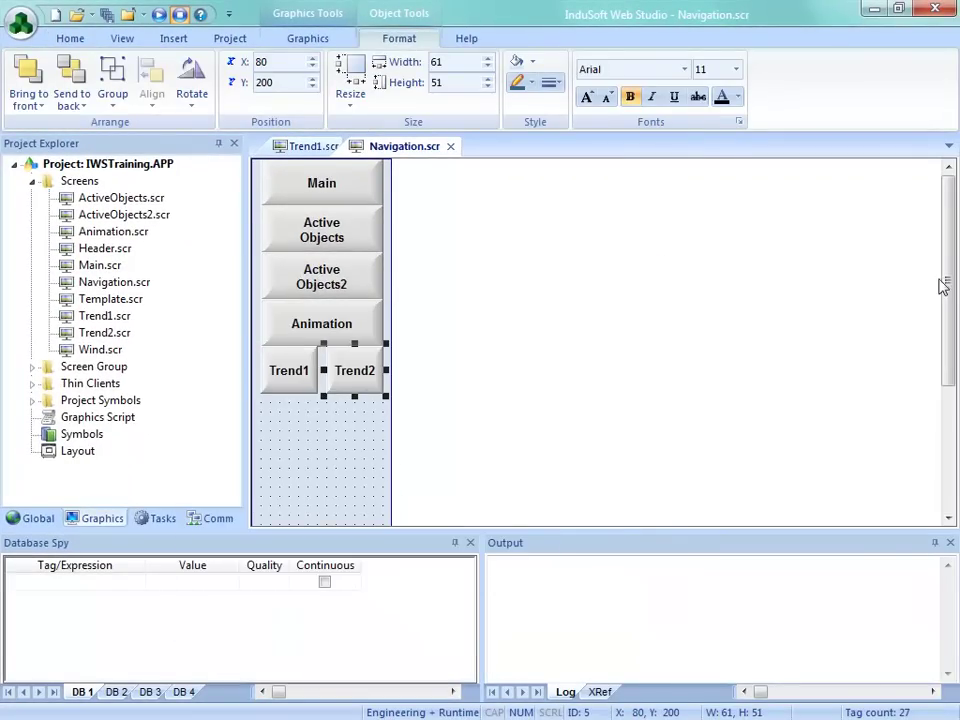
mouse_move(945, 279)
left_mouse_down()
mouse_move(952, 352)
mouse_move(950, 272)
left_mouse_up()
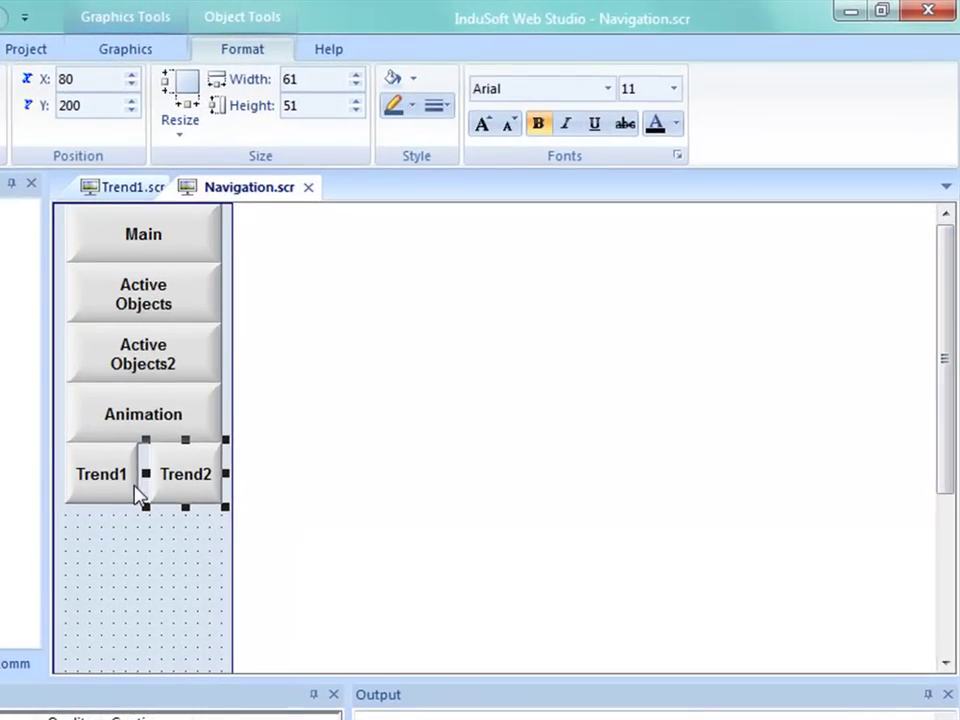
left_click(308, 187)
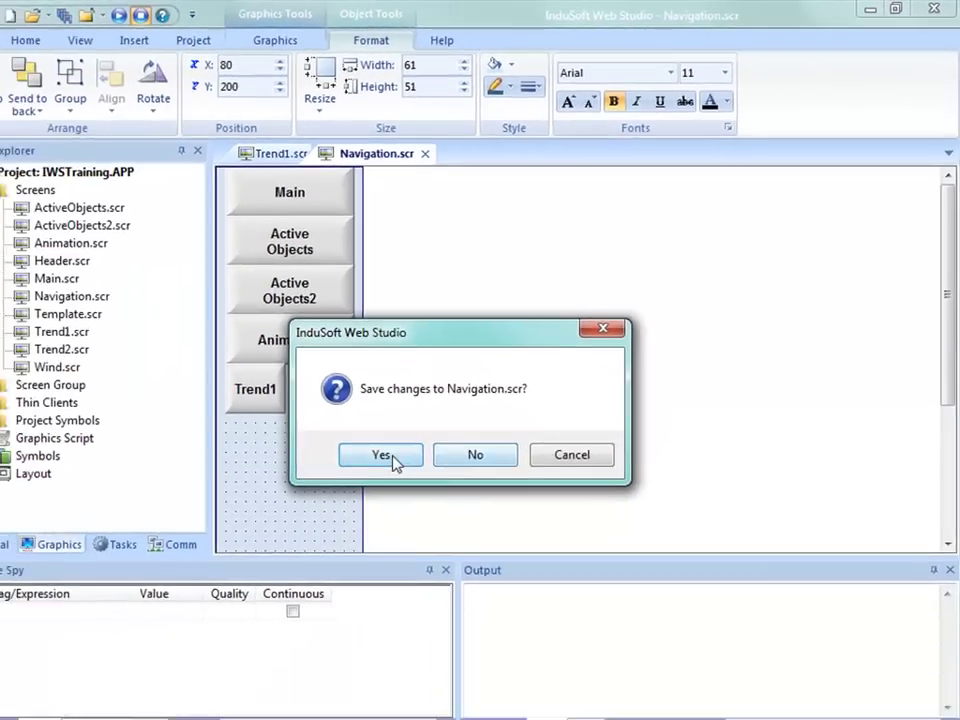
left_click(288, 543)
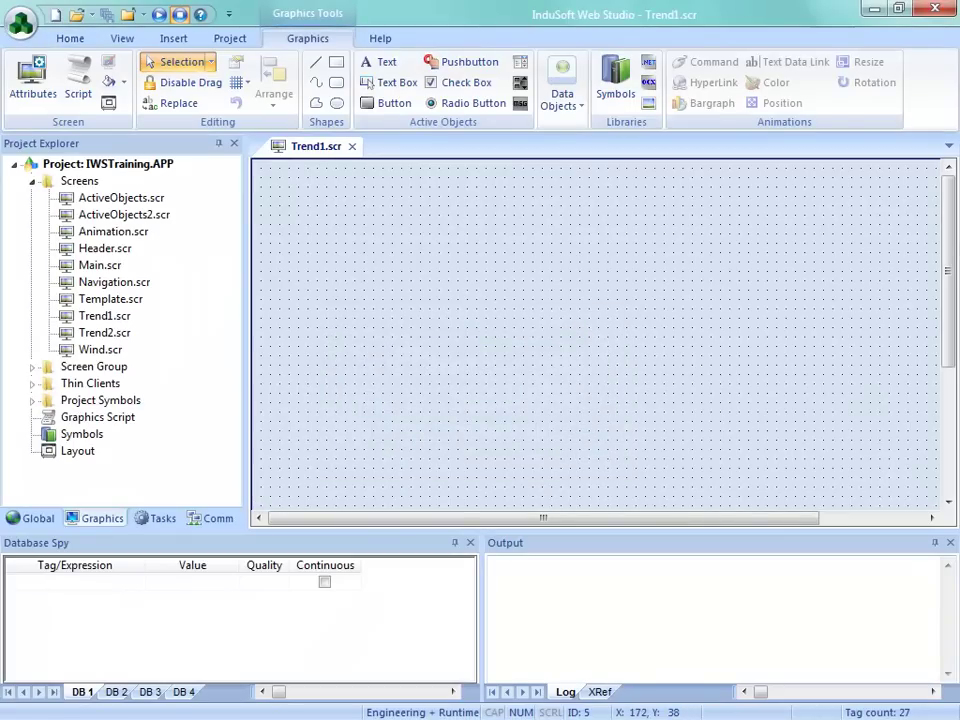
Open Trend.csv from the IWSTraining folder in Excel.
left_click_drag(380, 0, 381, 77)
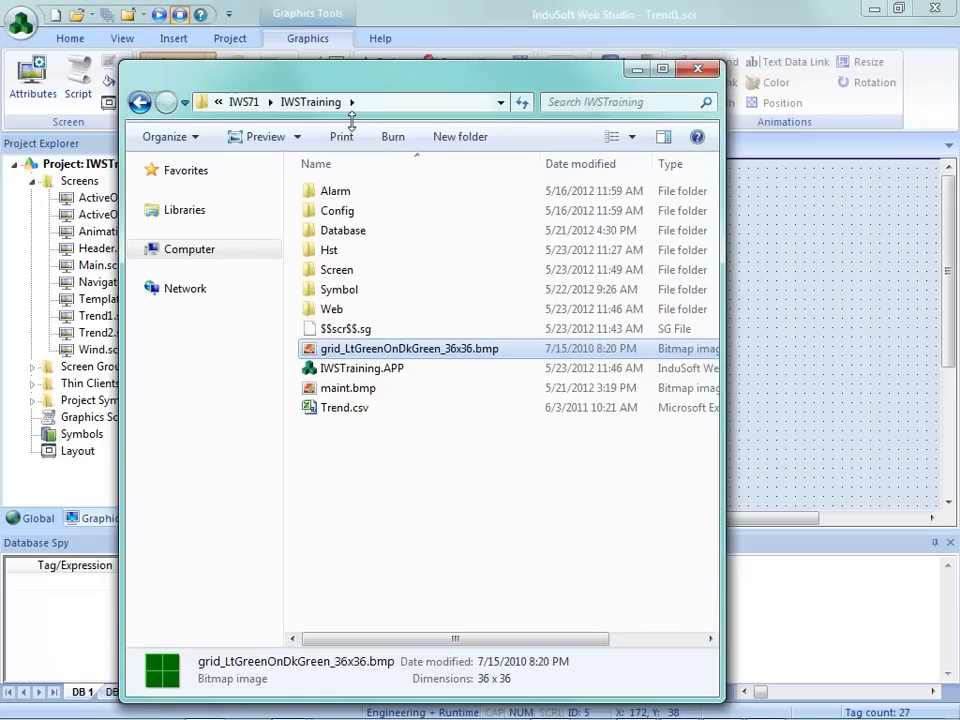
left_click(343, 418)
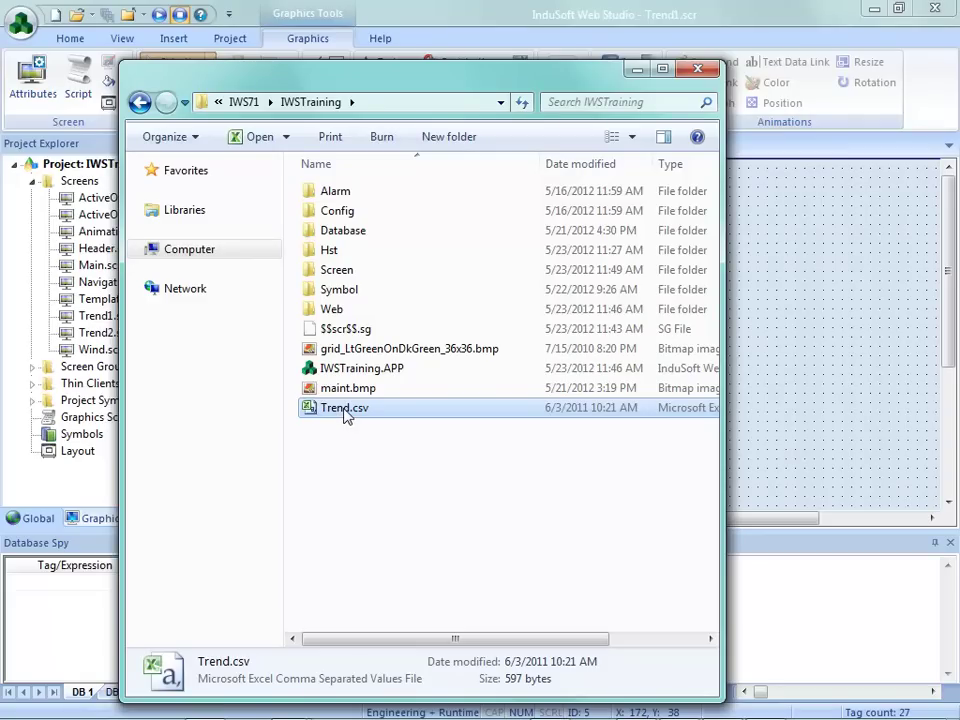
double_click(346, 409)
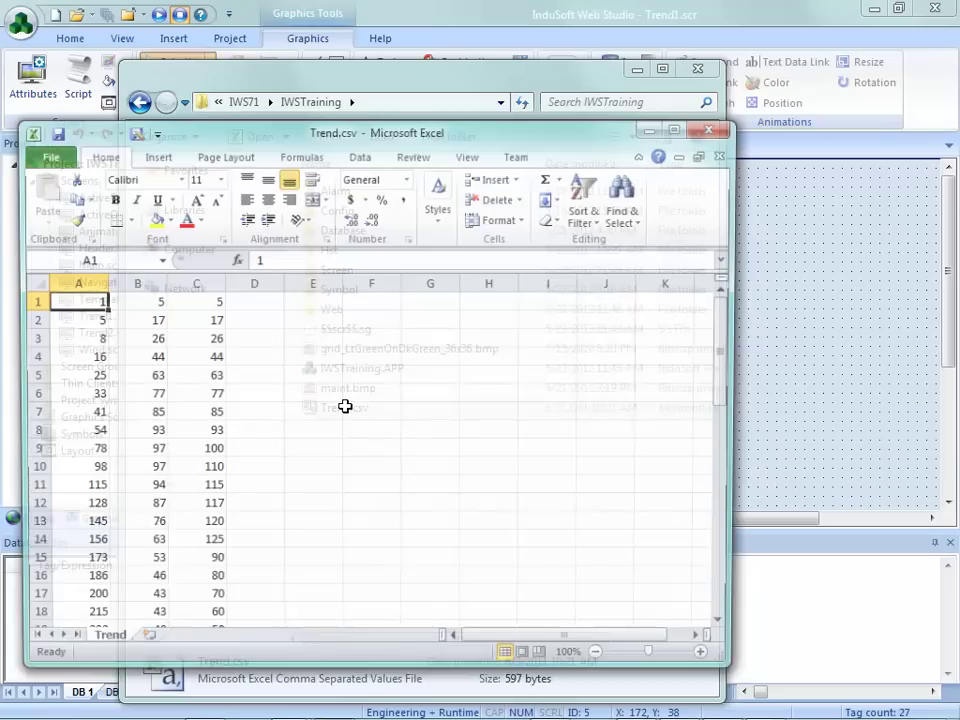
Inspect the trend data by selecting columns A, B and C in turn.
left_click_drag(728, 351, 730, 298)
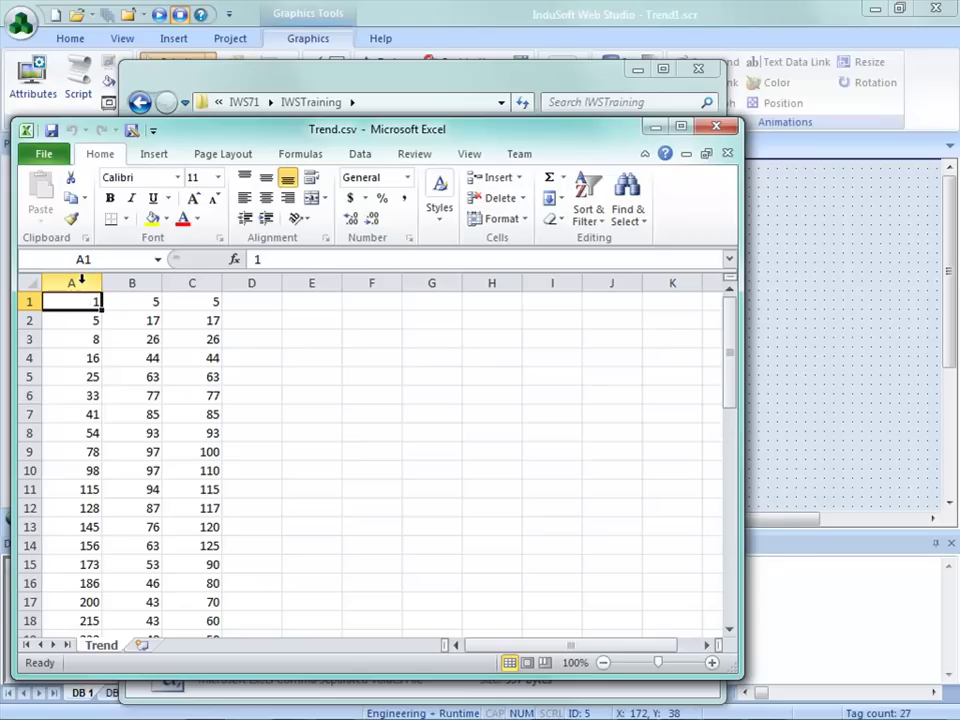
left_click(82, 283)
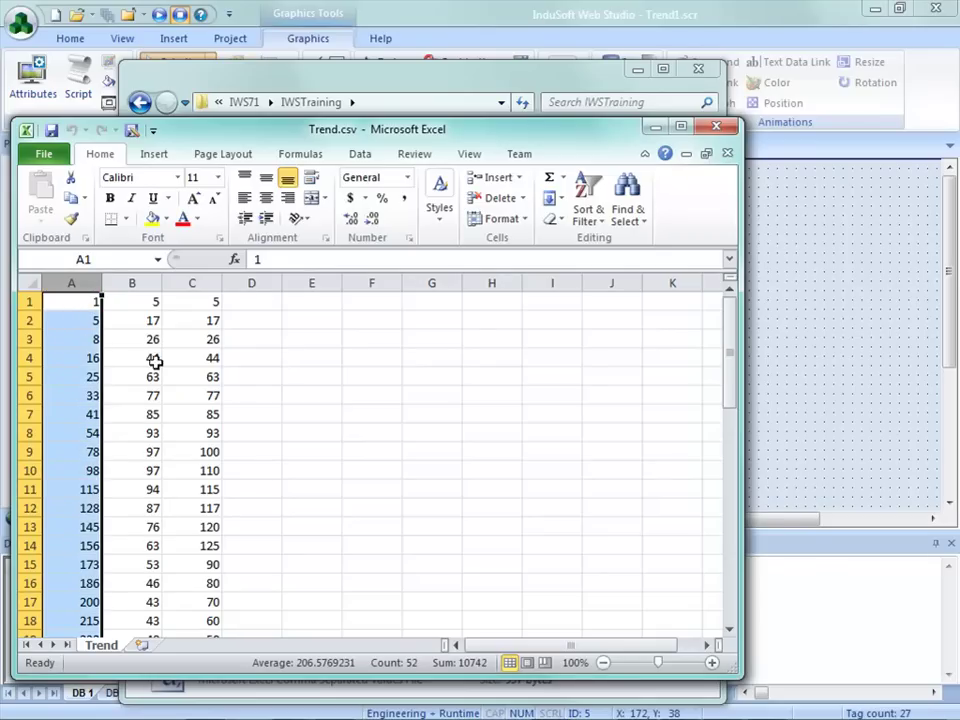
left_click(145, 283)
left_click(194, 283)
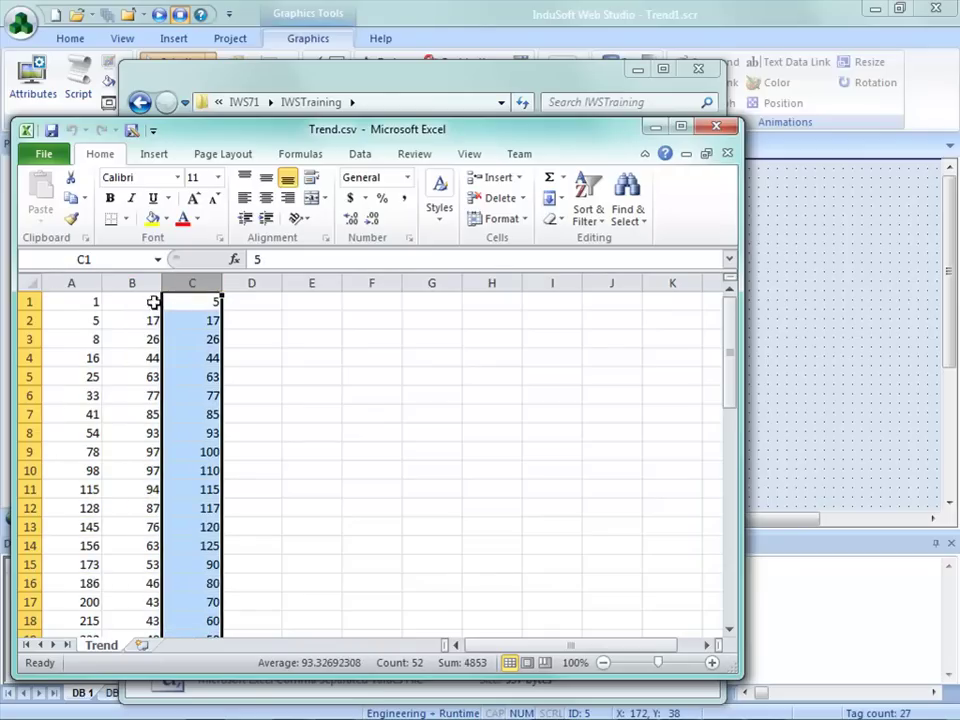
left_click(148, 301)
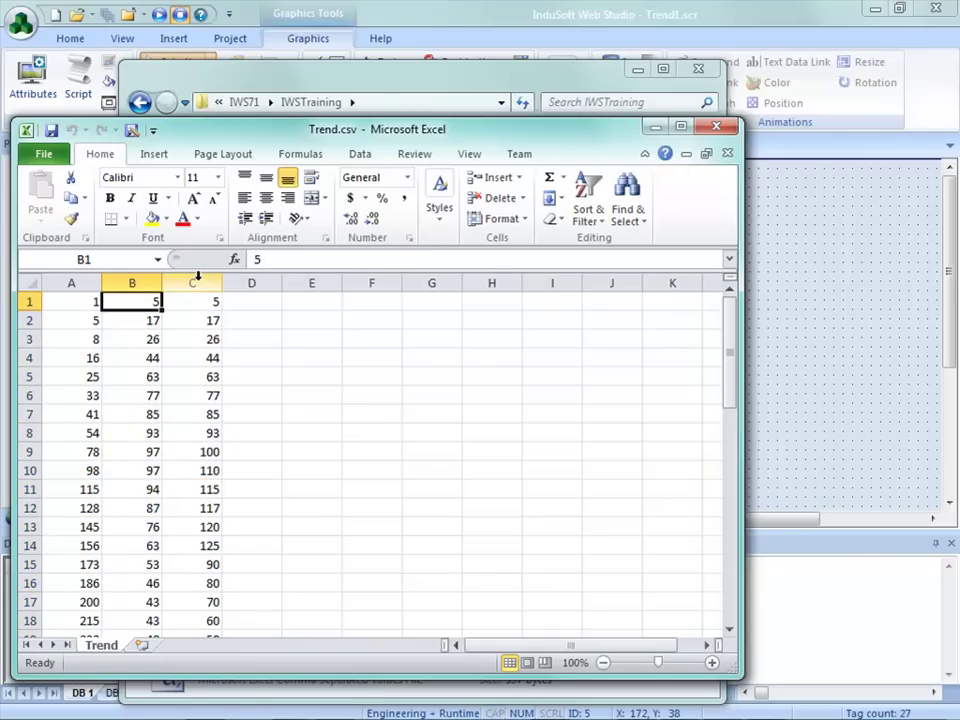
left_click(76, 283)
left_click(133, 284)
left_click(190, 284)
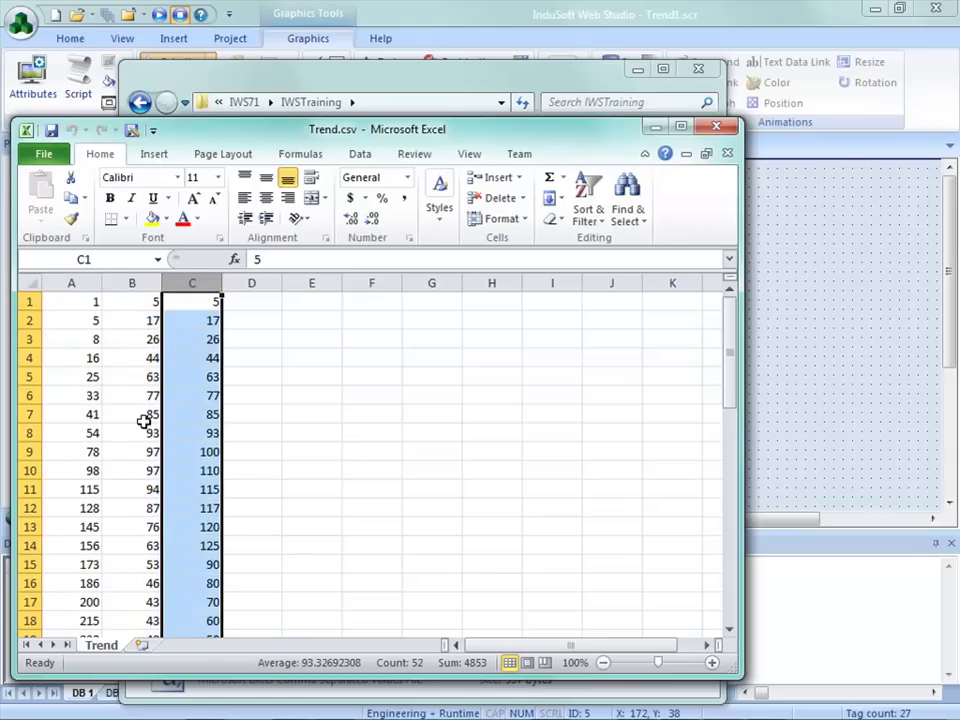
left_click(155, 284)
left_click(185, 285)
Check cells B1 and C1–C3, select B9:C17, then close Excel without changes.
left_click(146, 301)
left_click(192, 301)
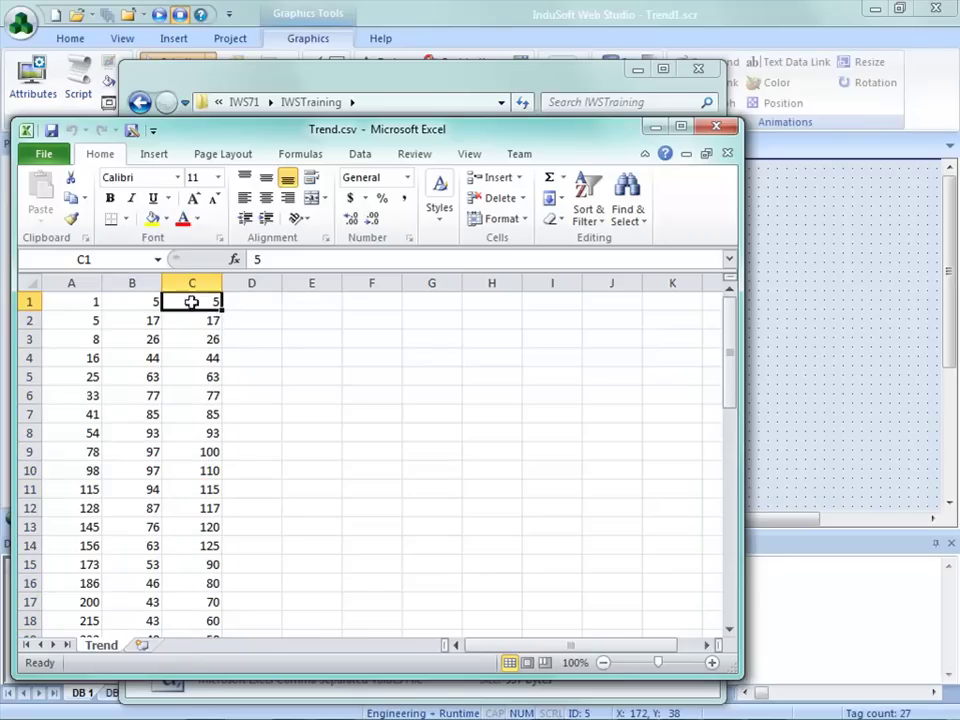
left_click(199, 322)
left_click(197, 341)
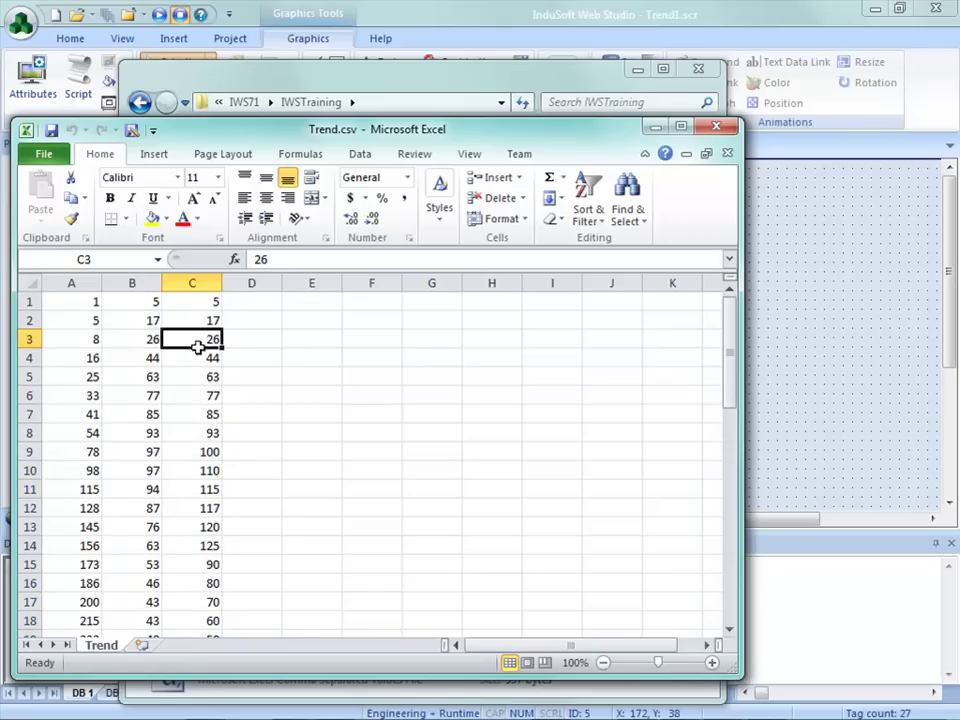
left_click_drag(148, 452, 204, 606)
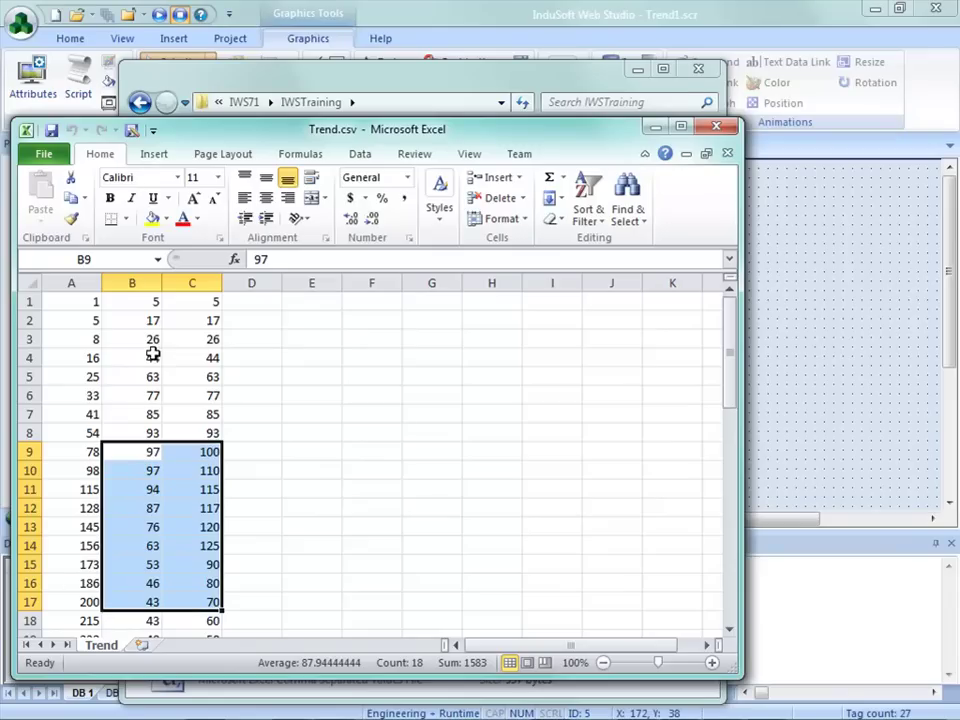
left_click(716, 130)
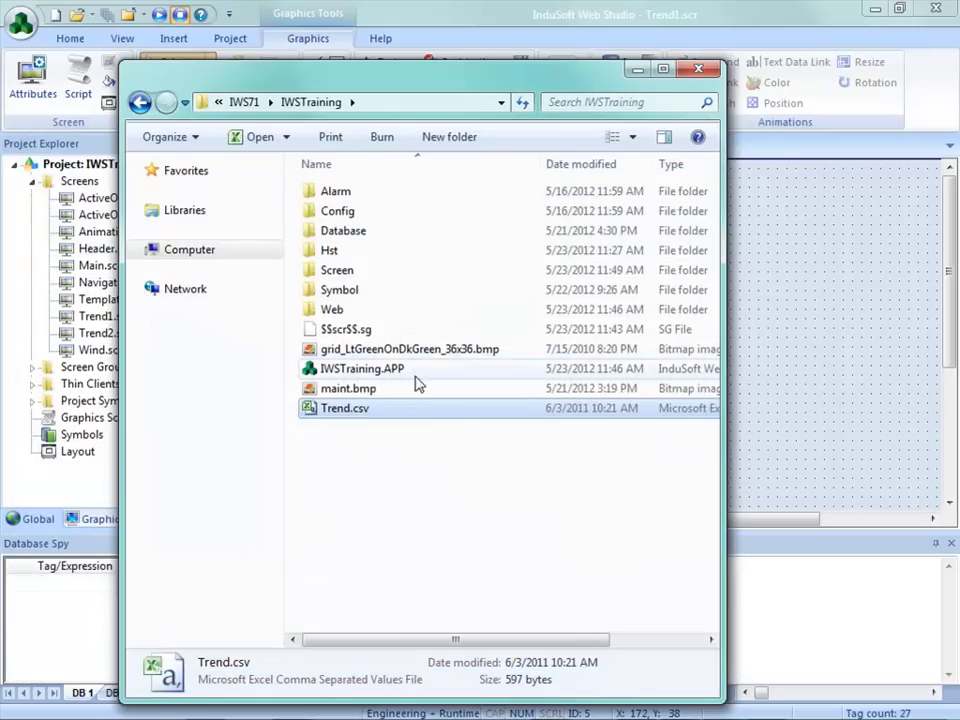
Browse into the Hst folder to view HST2TXT.exe, then close the Explorer window.
left_click(358, 353)
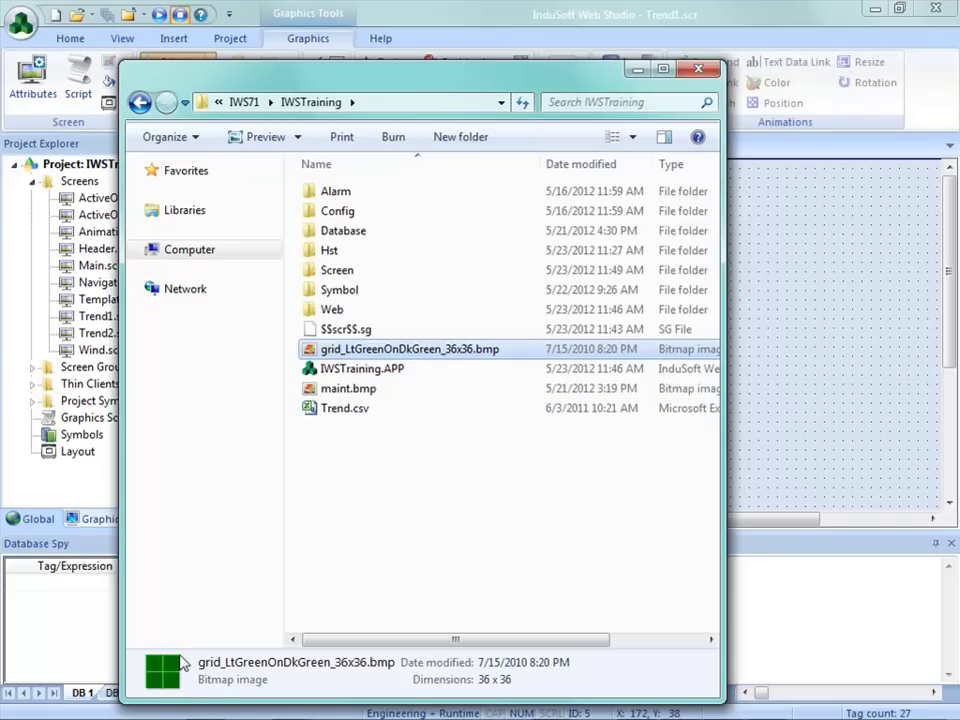
left_click(331, 255)
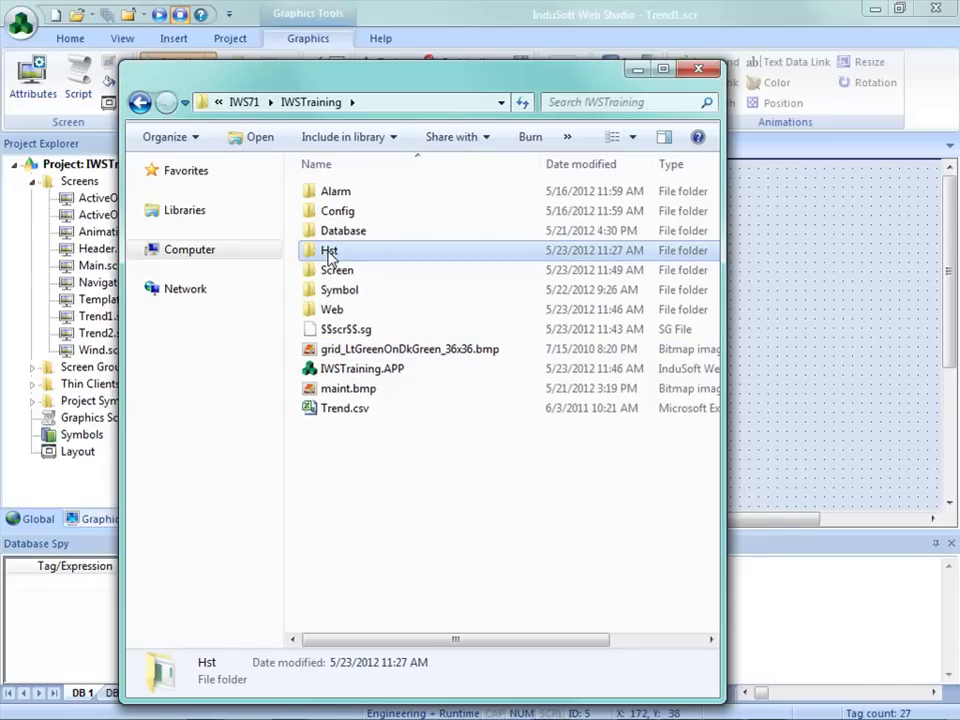
double_click(331, 255)
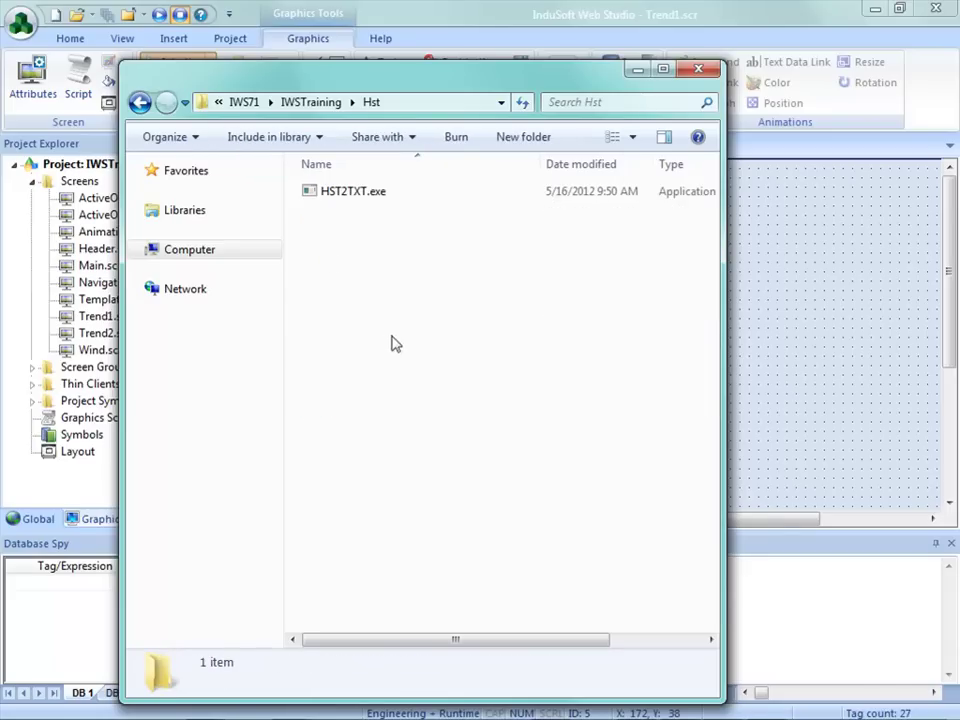
left_click(333, 196)
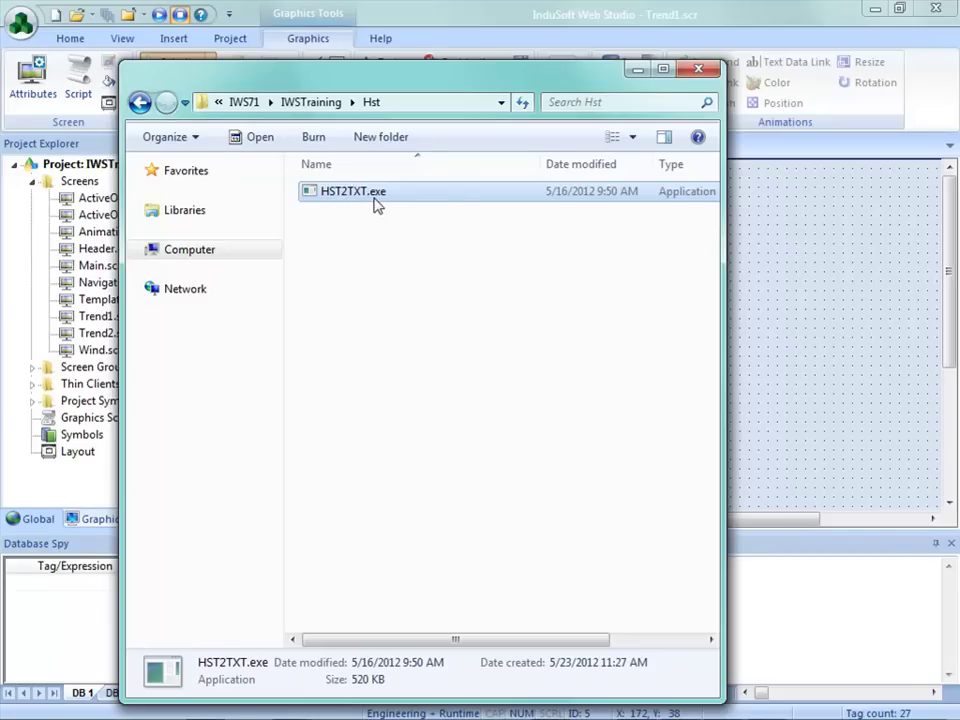
left_click(370, 276)
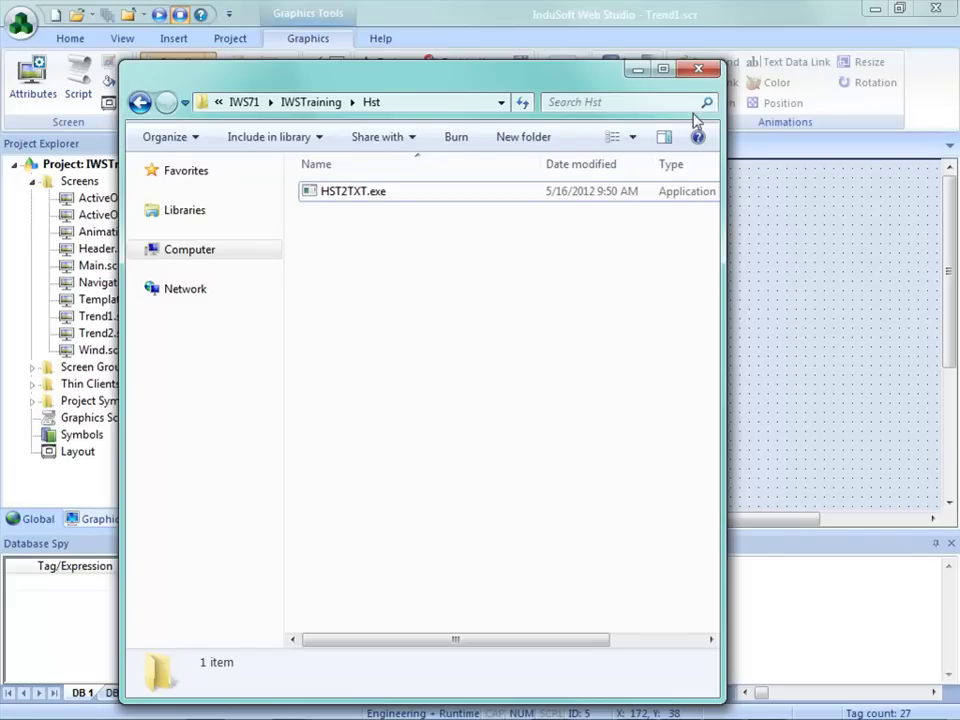
left_click_drag(537, 90, 522, 0)
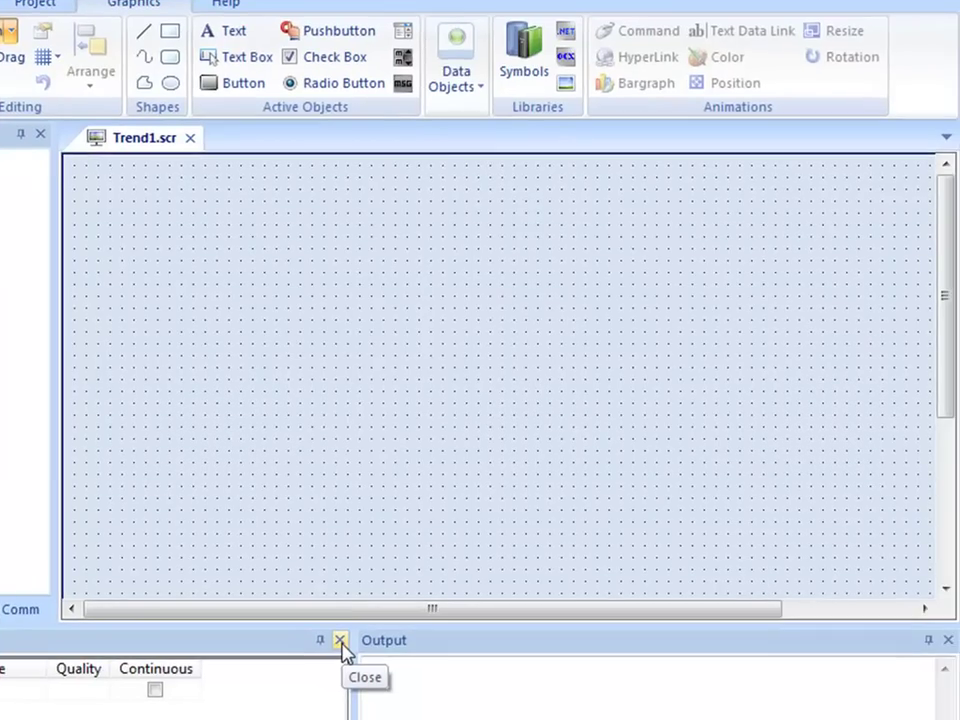
Close the Database Spy and Output panes and draw a Trend object across Trend1's right side.
left_click(340, 641)
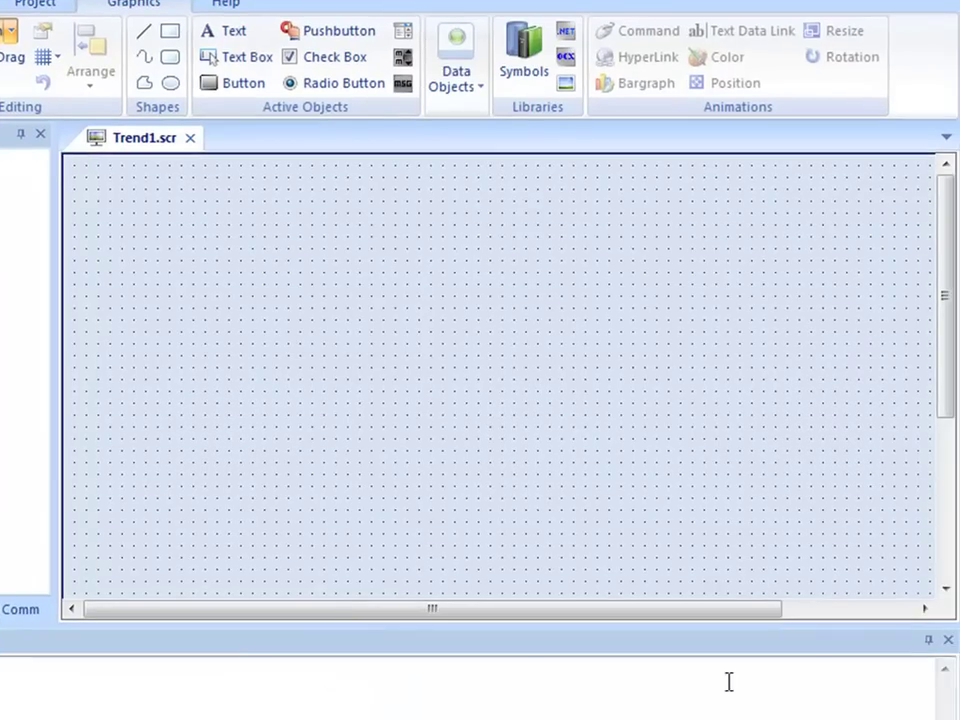
left_click(946, 640)
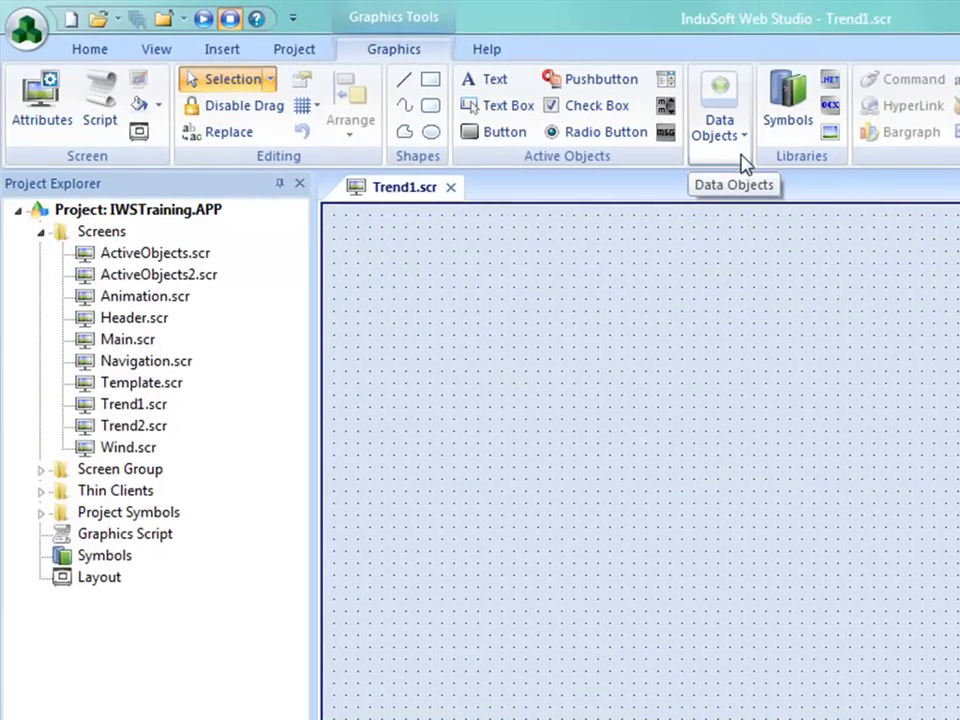
left_click(744, 160)
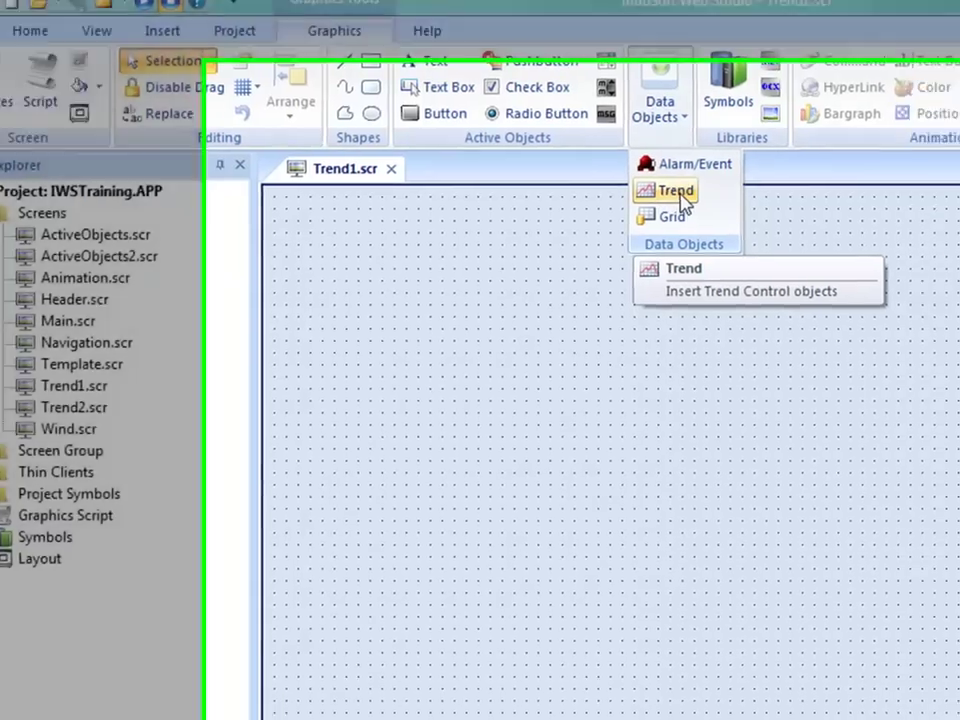
left_click(741, 216)
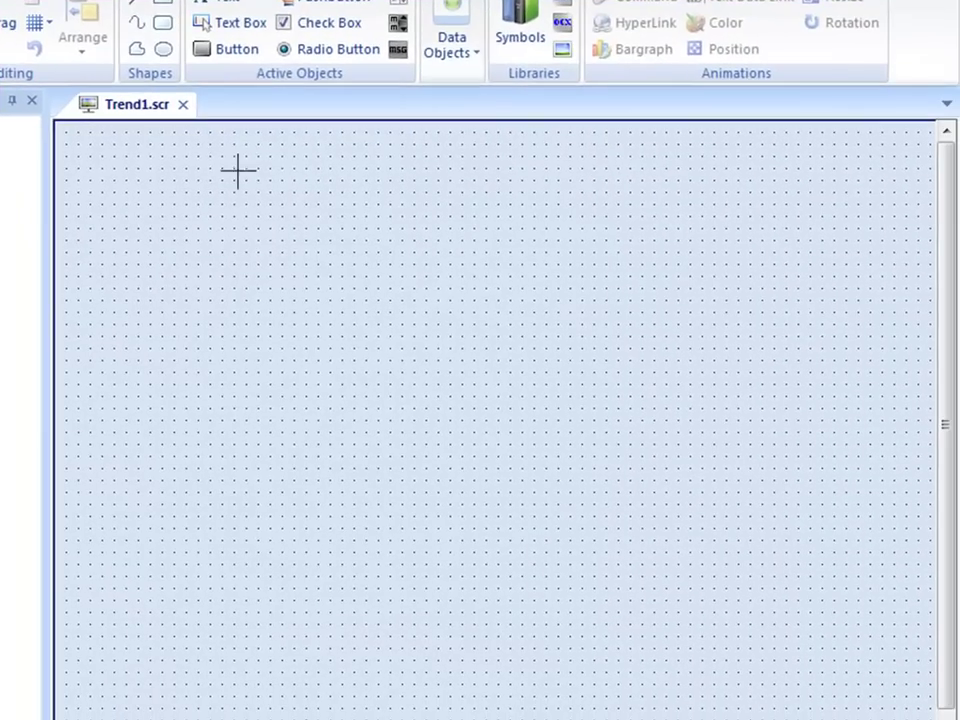
left_click_drag(234, 135, 921, 681)
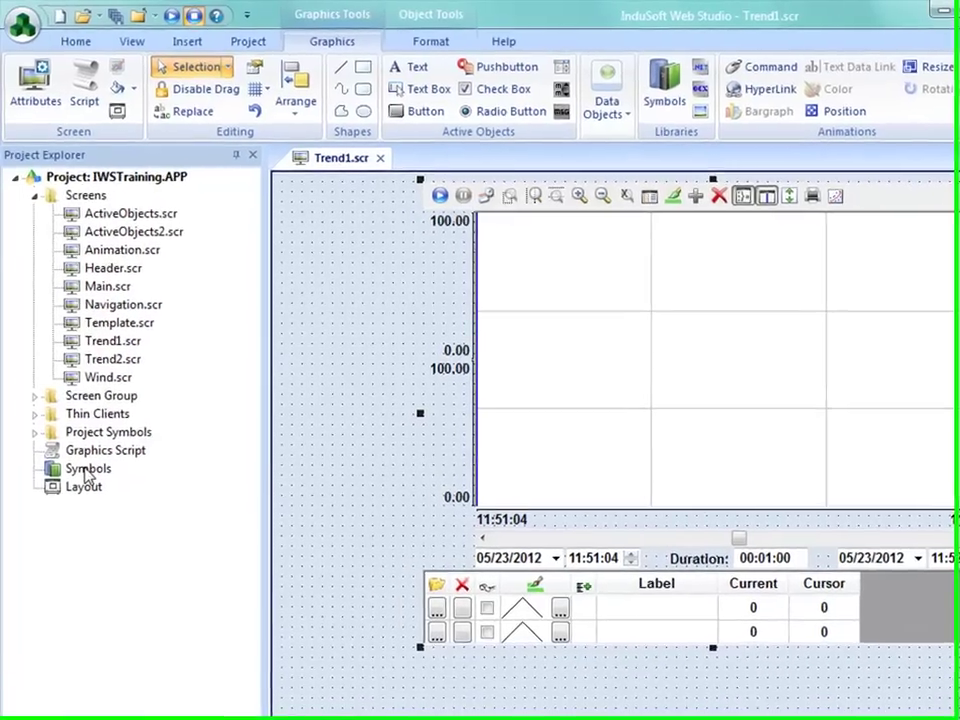
Place slider01 from System Symbols > Sliders on Trend1.scr, overwriting the existing copy.
double_click(85, 470)
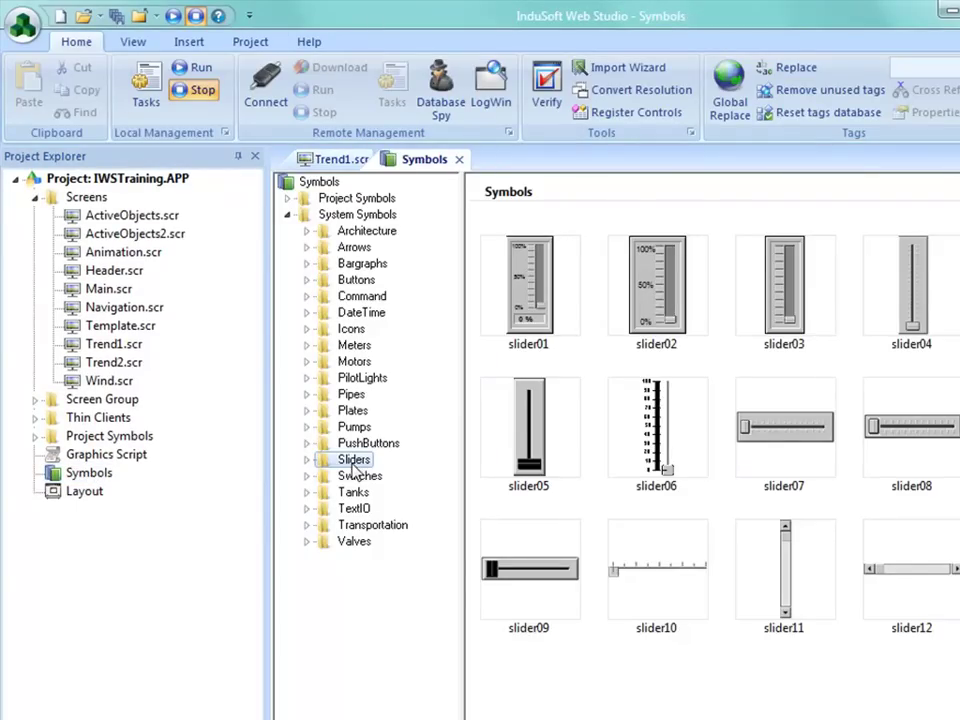
left_click_drag(521, 259, 320, 263)
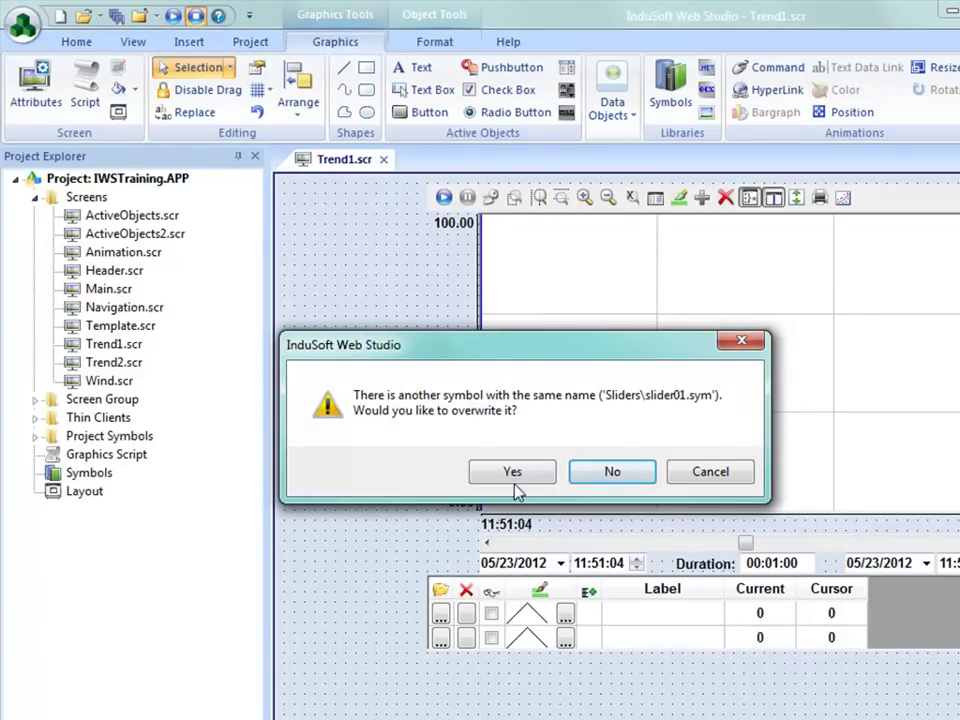
left_click(512, 472)
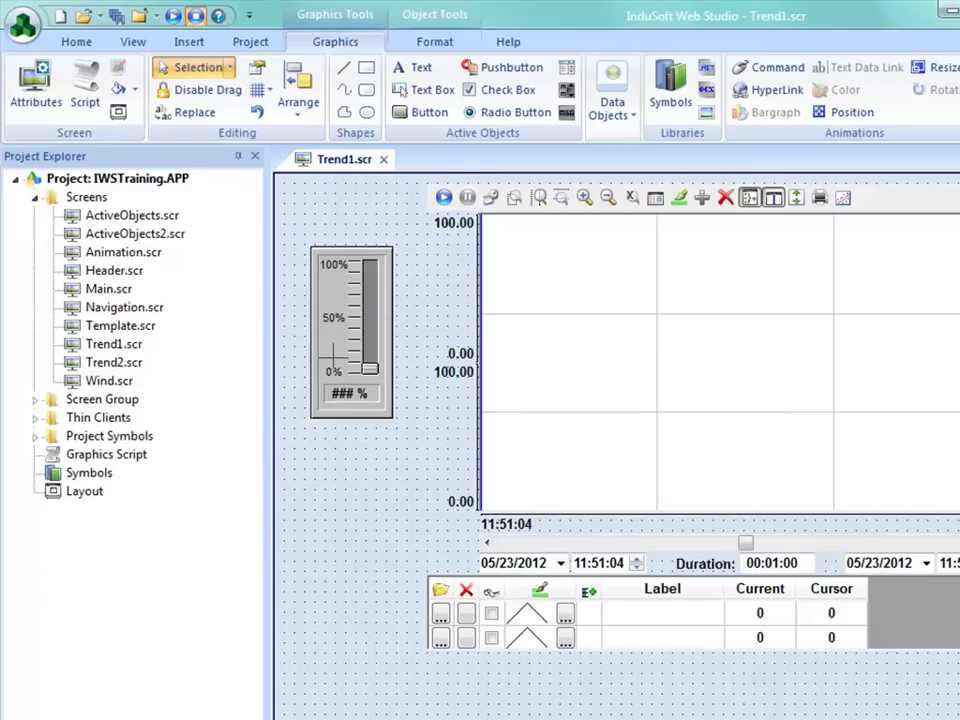
Link the slider to TrendTemperature, creating it as a new Integer tag.
right_click(327, 475)
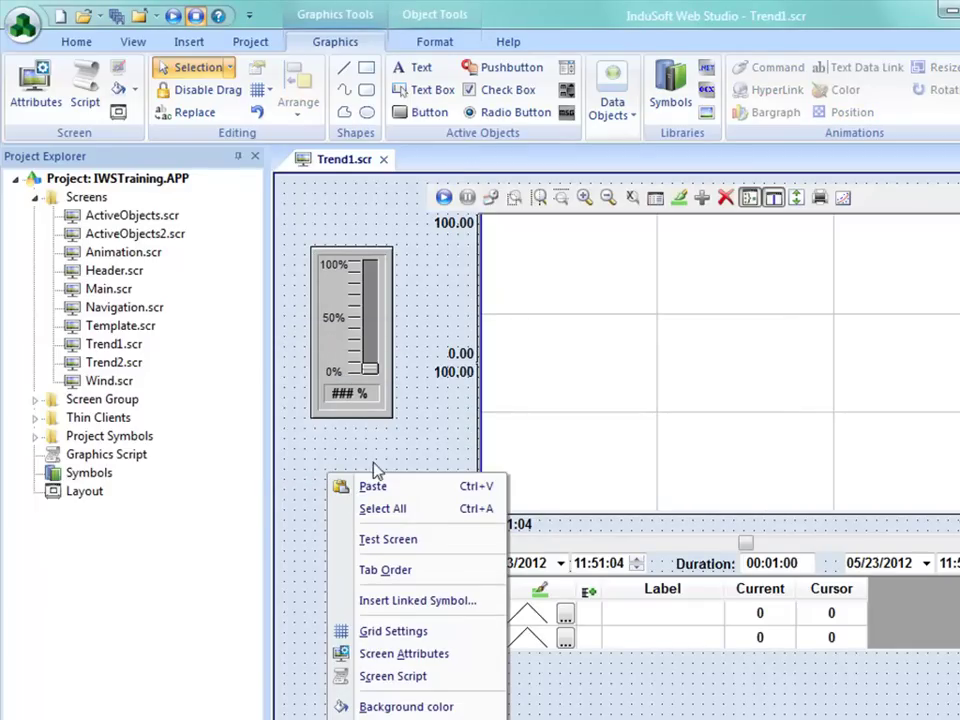
left_click(319, 467)
double_click(330, 375)
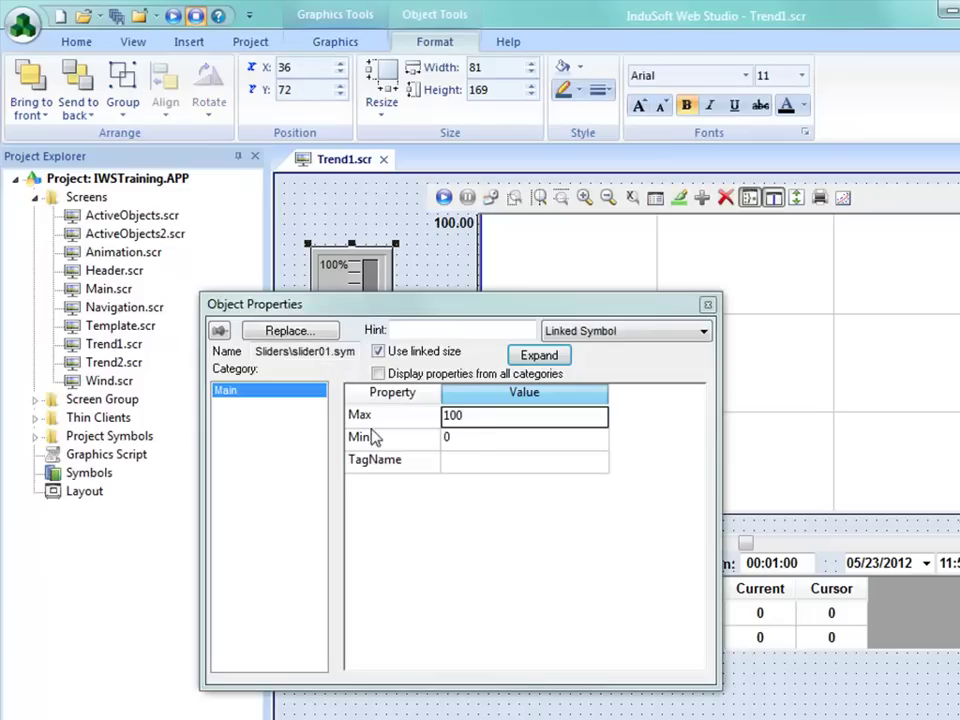
left_click(470, 460)
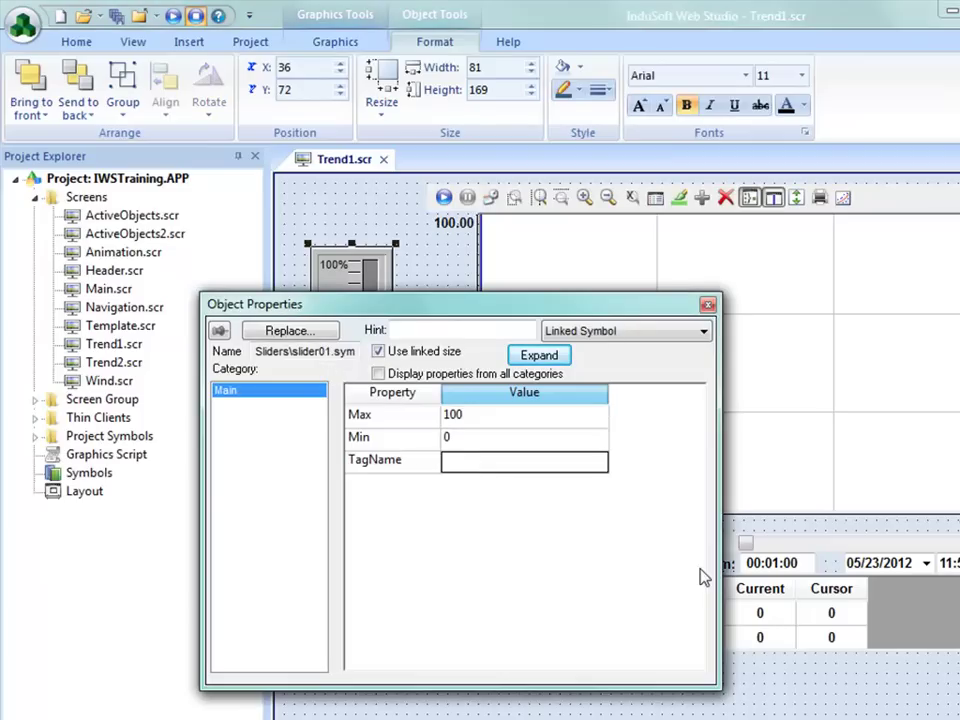
type("TrendTemperature")
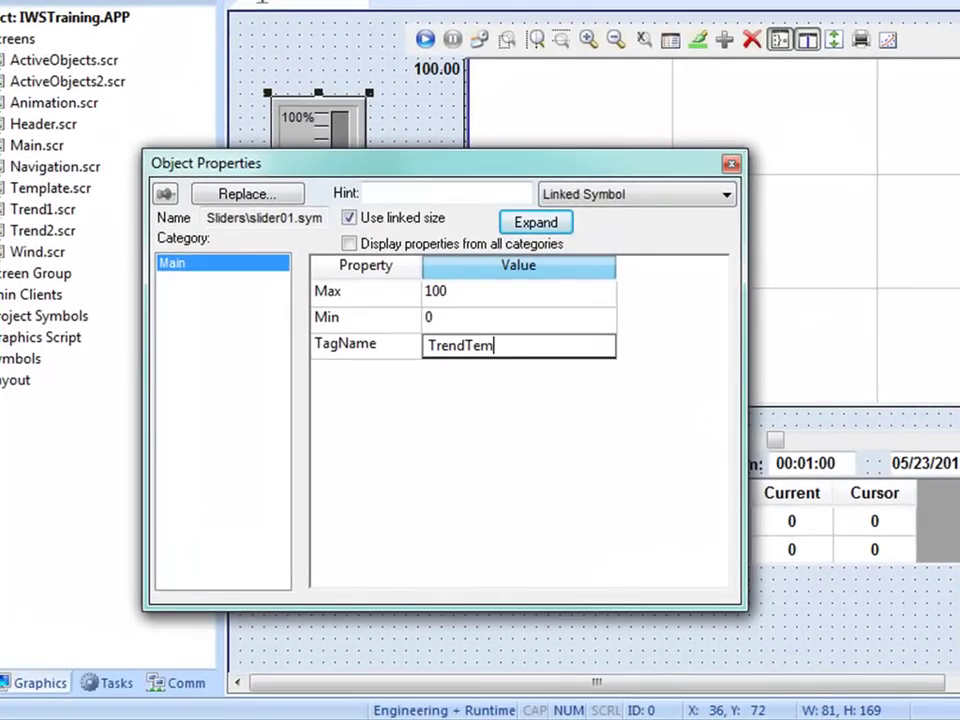
key("Return")
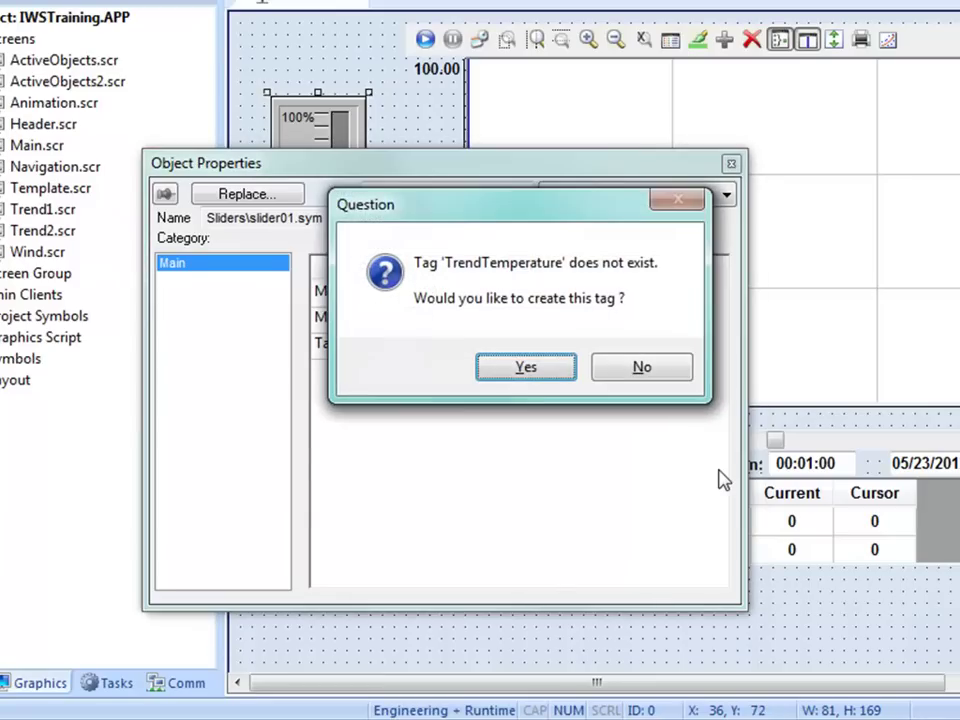
key("Return")
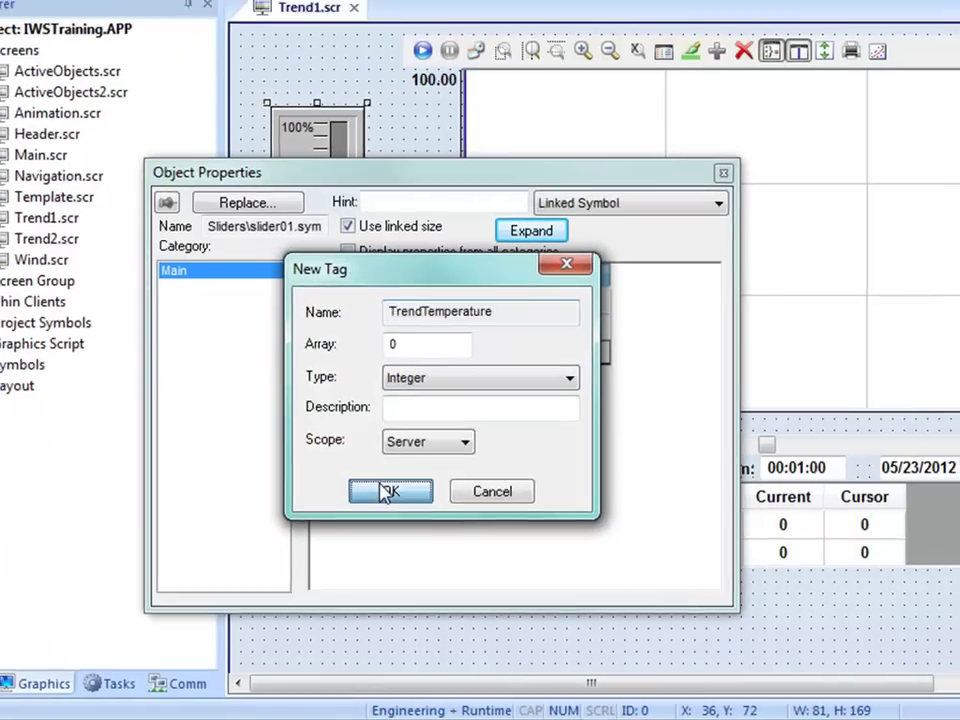
left_click(392, 485)
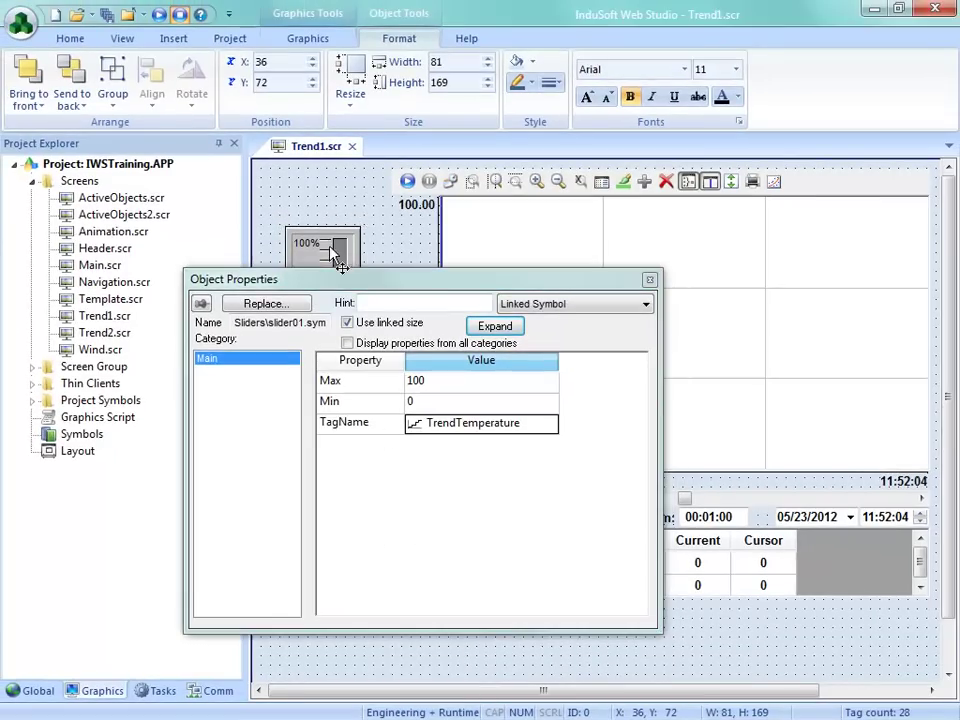
Move the slider up beside the chart and place a copy directly below it.
left_click_drag(340, 262, 340, 220)
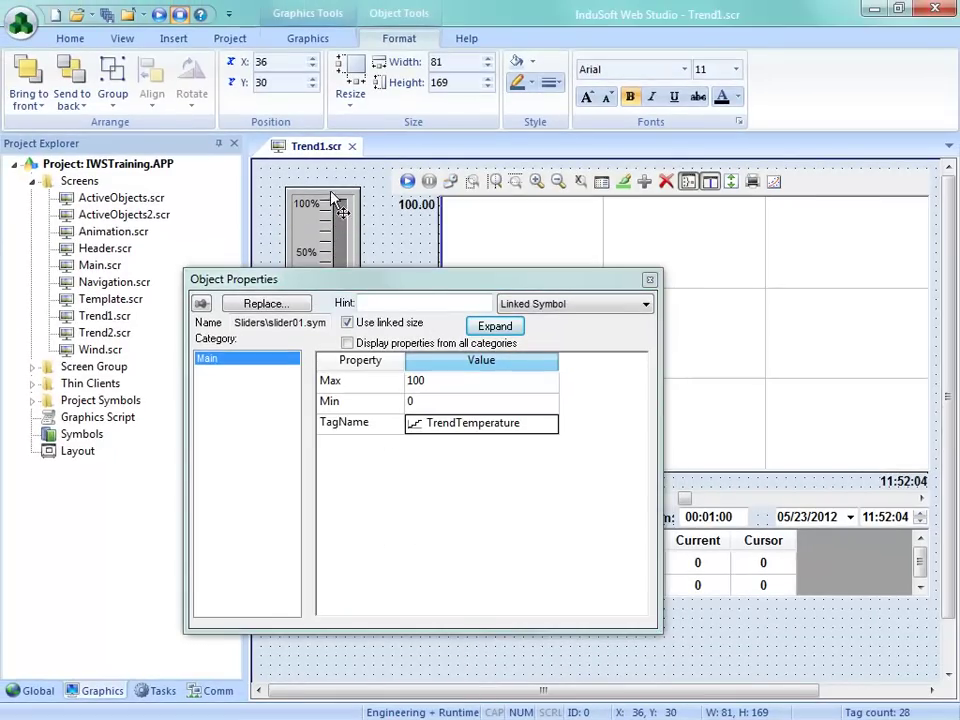
left_click(649, 279)
left_click_drag(322, 263, 321, 442)
left_click_drag(407, 480, 406, 477)
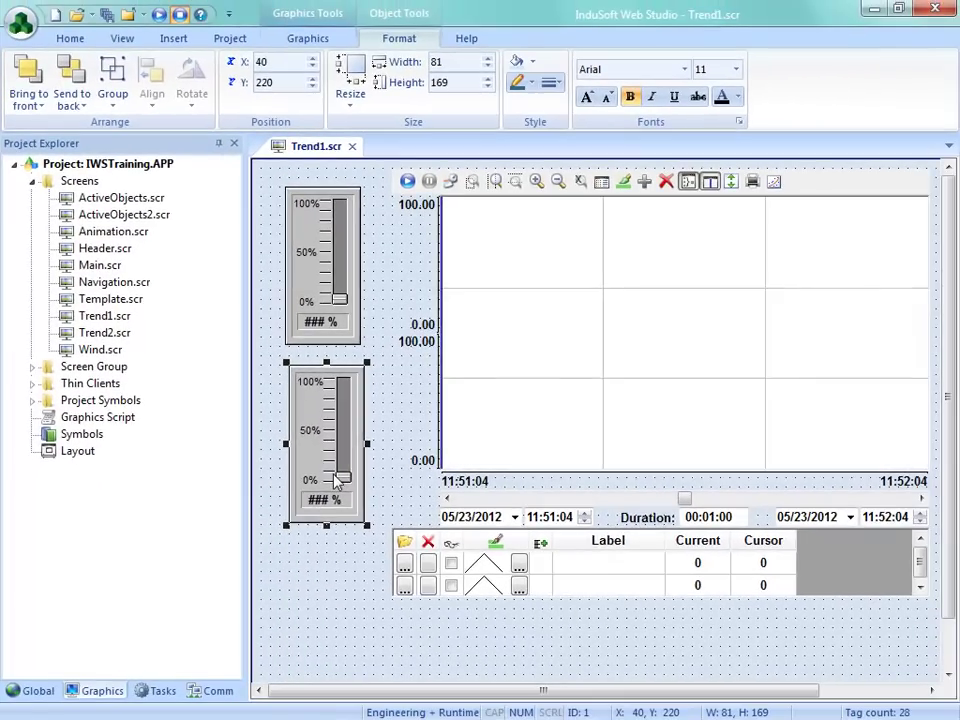
Change the copied slider's TagName to TrendPressure and create that new tag.
double_click(338, 483)
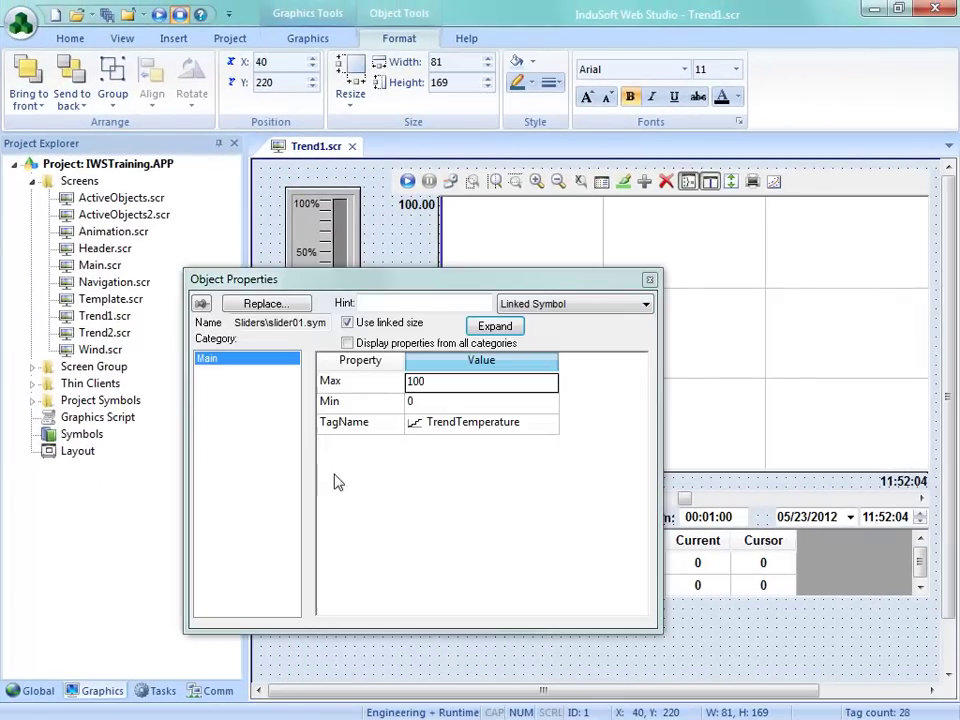
left_click(549, 437)
left_click(545, 436)
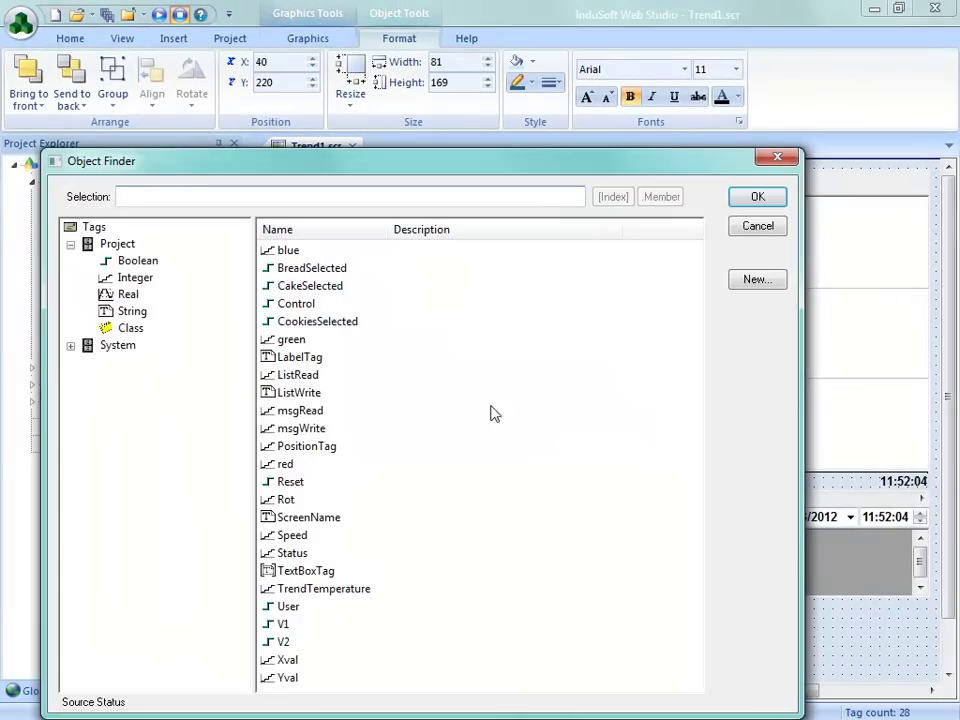
left_click(746, 230)
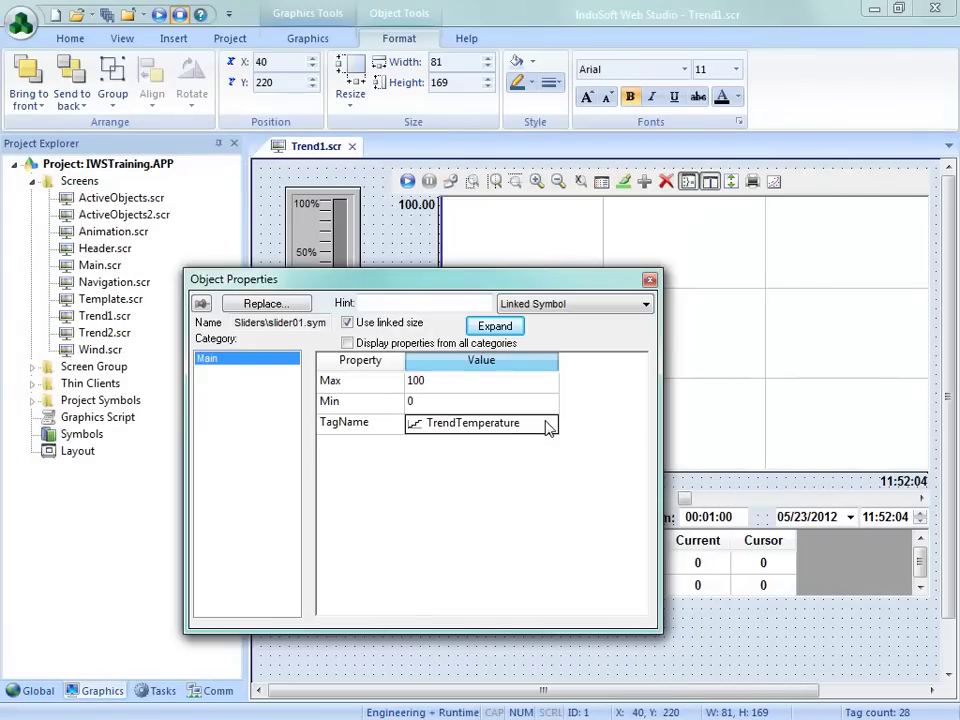
left_click(520, 428)
key("BackSpace")
key("BackSpace")
key("BackSpace")
key("BackSpace")
key("BackSpace")
key("BackSpace")
key("BackSpace")
key("BackSpace")
key("BackSpace")
key("BackSpace")
key("BackSpace")
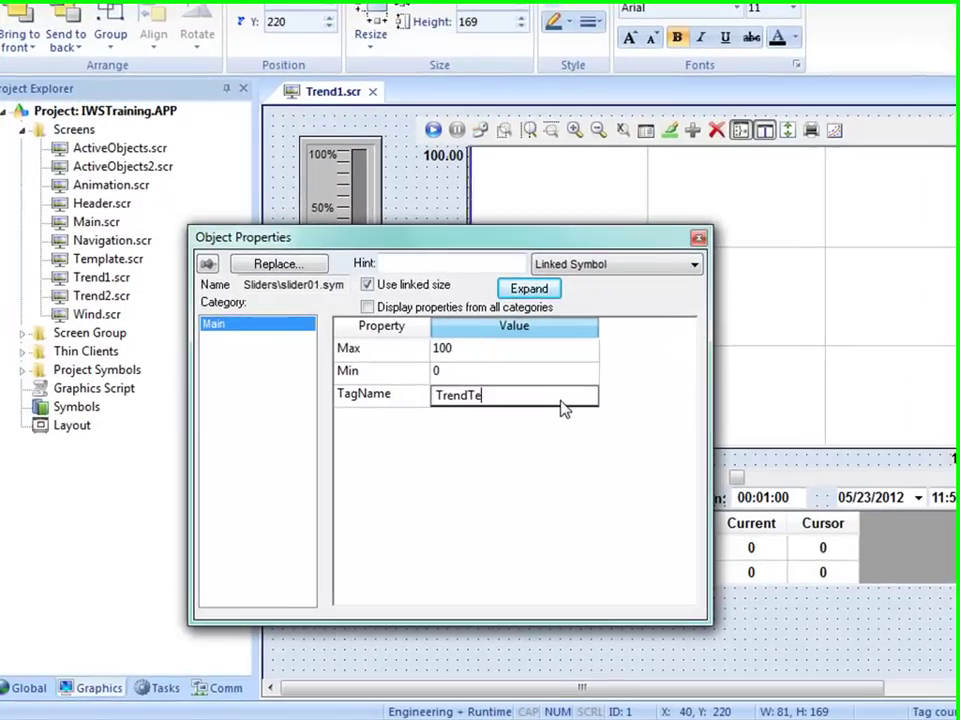
type("Pressure")
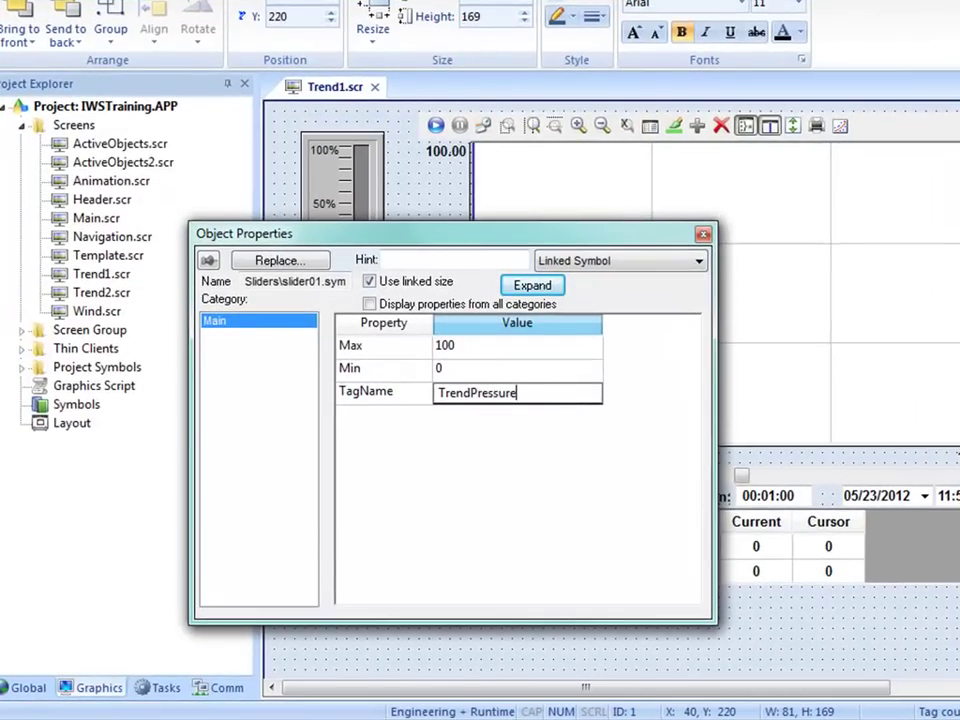
key("Return")
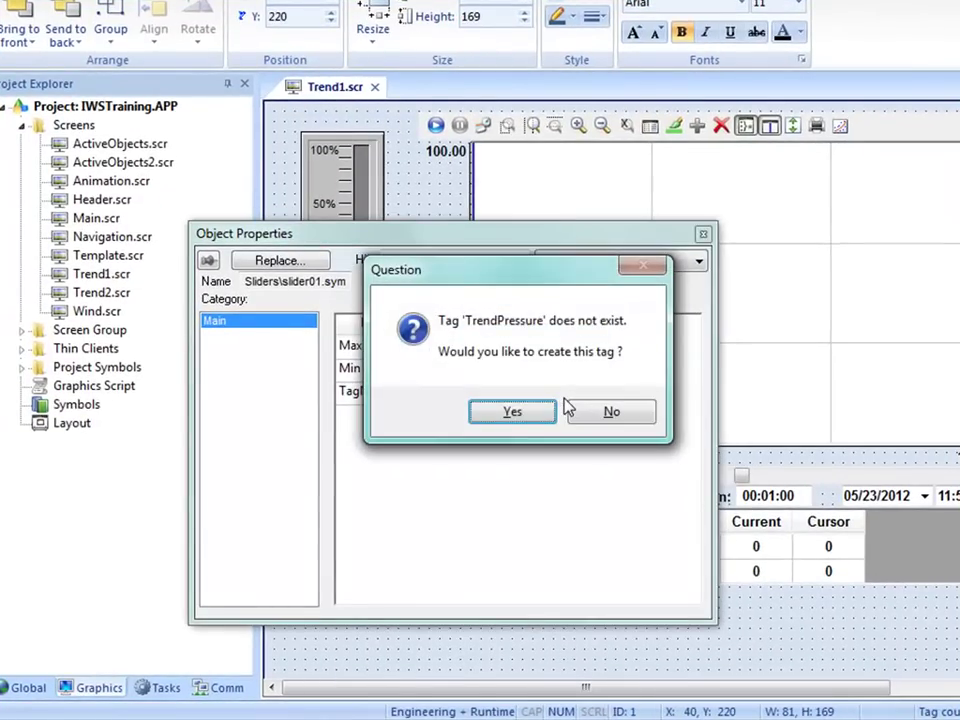
key("Return")
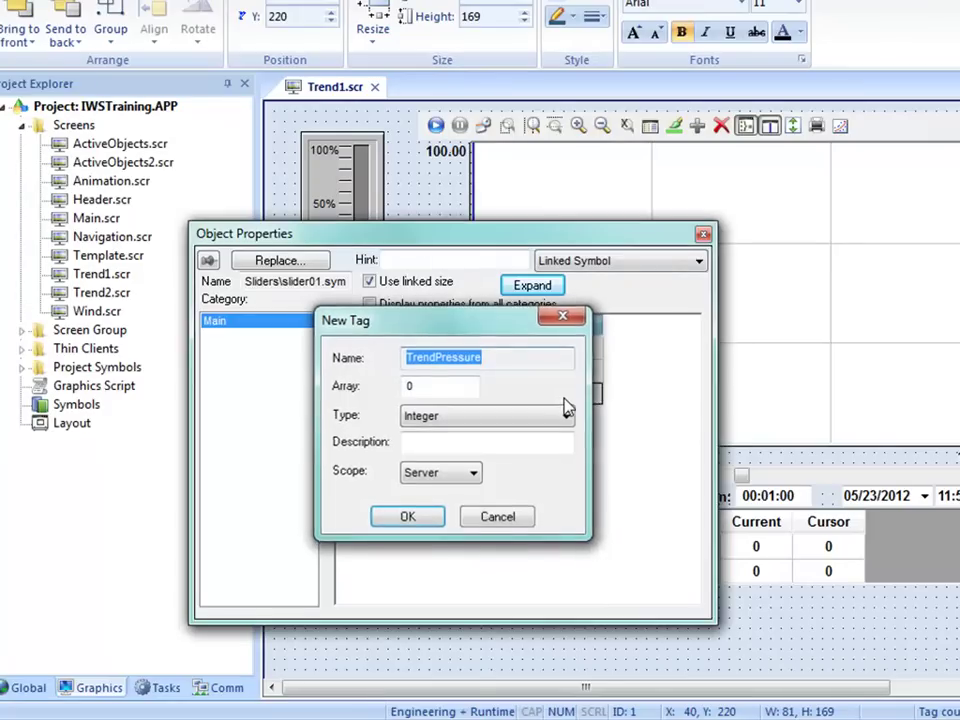
key("Return")
left_click(703, 234)
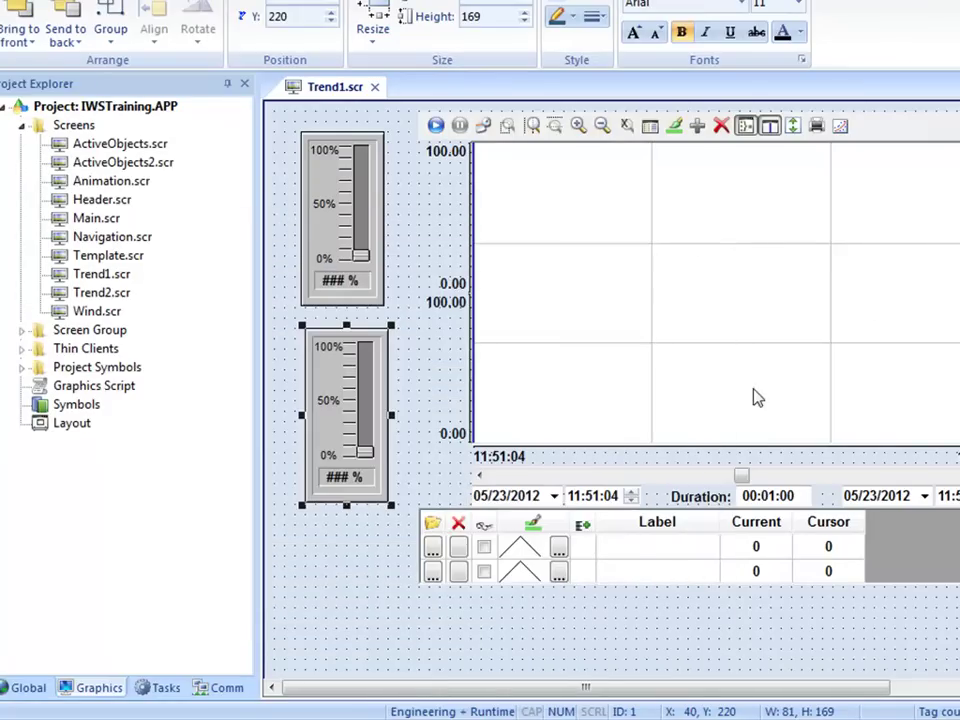